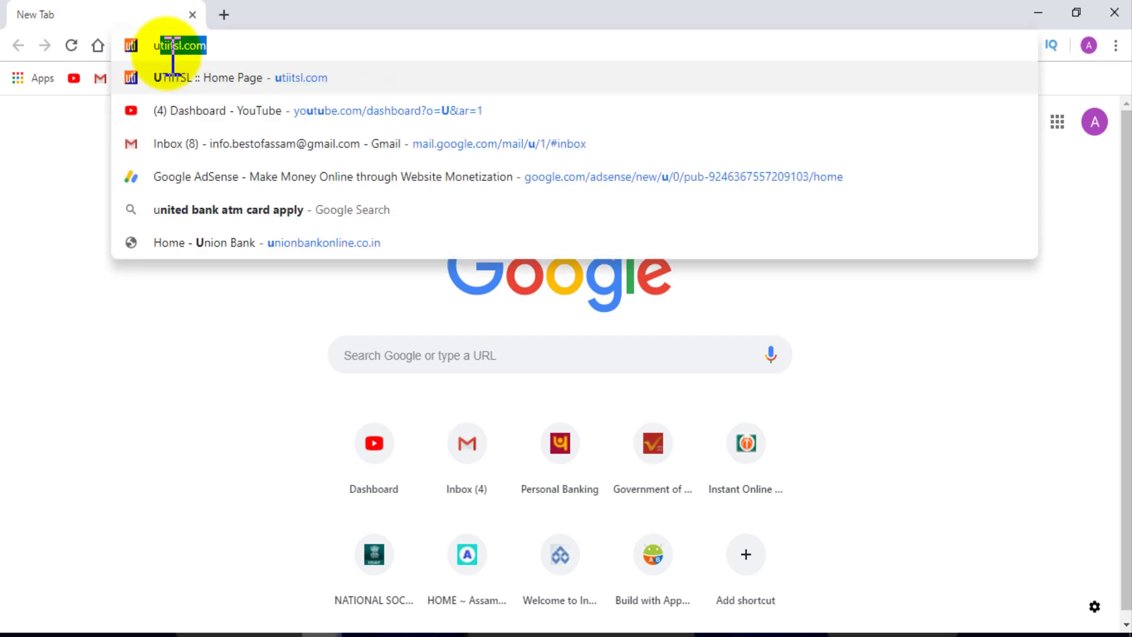
# Step: Search 'union bank' and open Union Bank Net Banking from the Online Banking options in a new tab
pyautogui.press('Return')
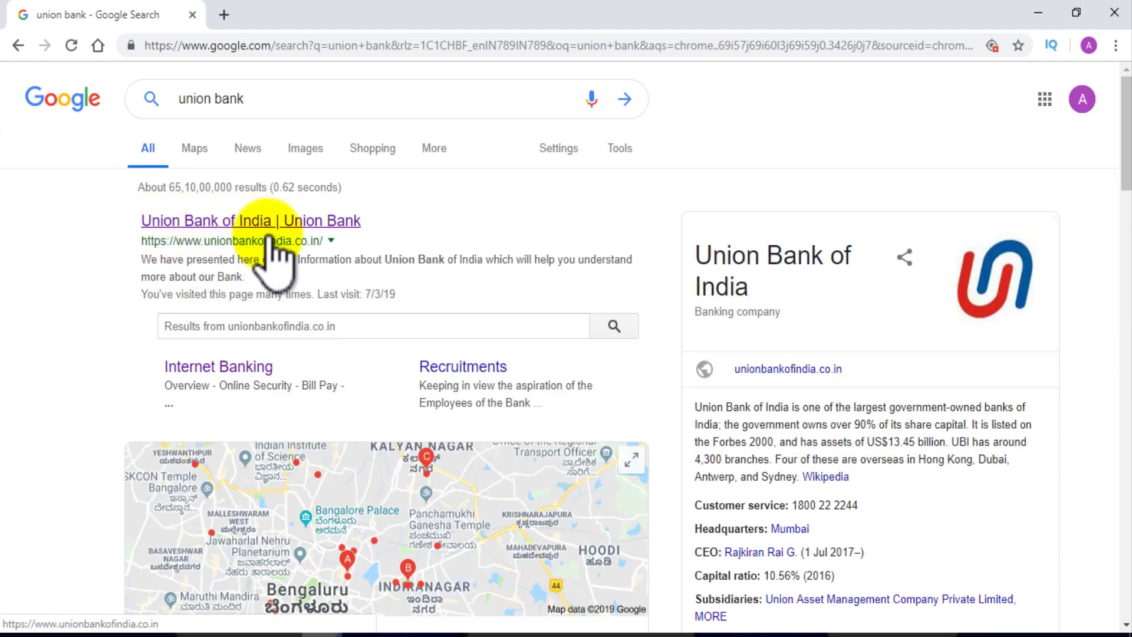
pyautogui.click(247, 224)
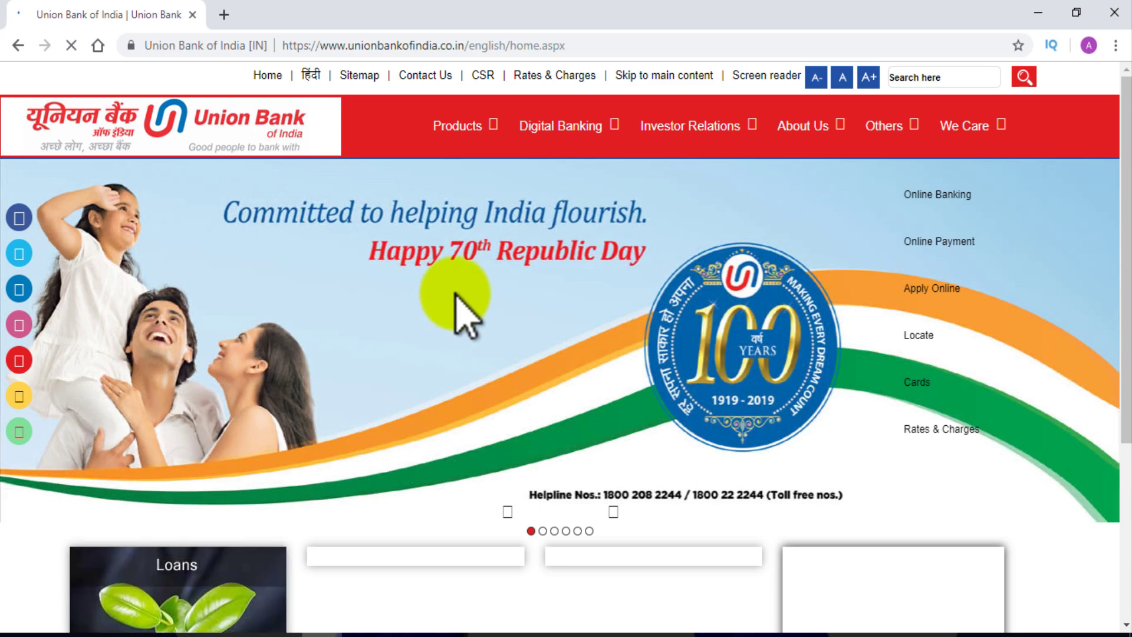
pyautogui.click(959, 203)
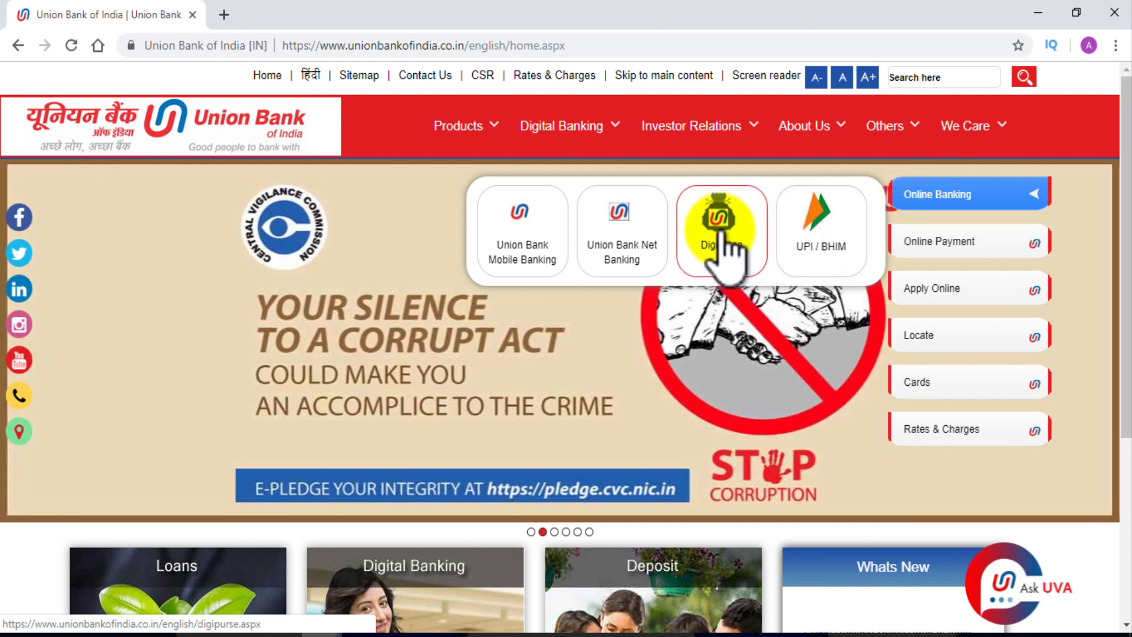
pyautogui.click(634, 242)
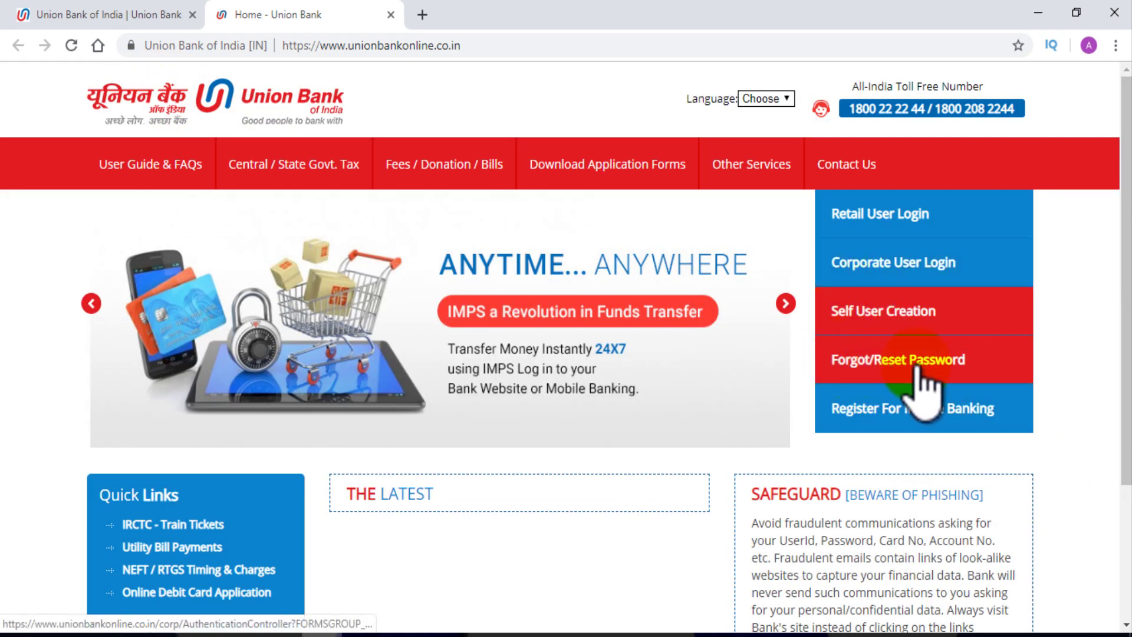
# Step: Start Forgot/Reset Password and continue with the 'Retail users having Debit Card' option
pyautogui.click(937, 369)
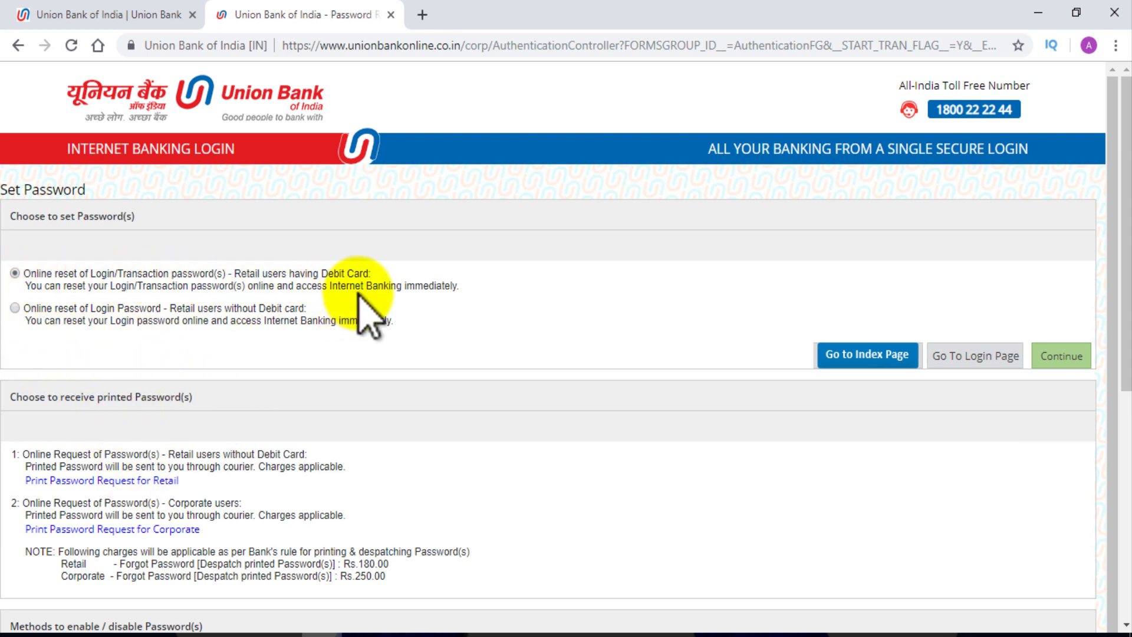
pyautogui.click(23, 273)
pyautogui.moveTo(82, 278); pyautogui.dragTo(480, 303)
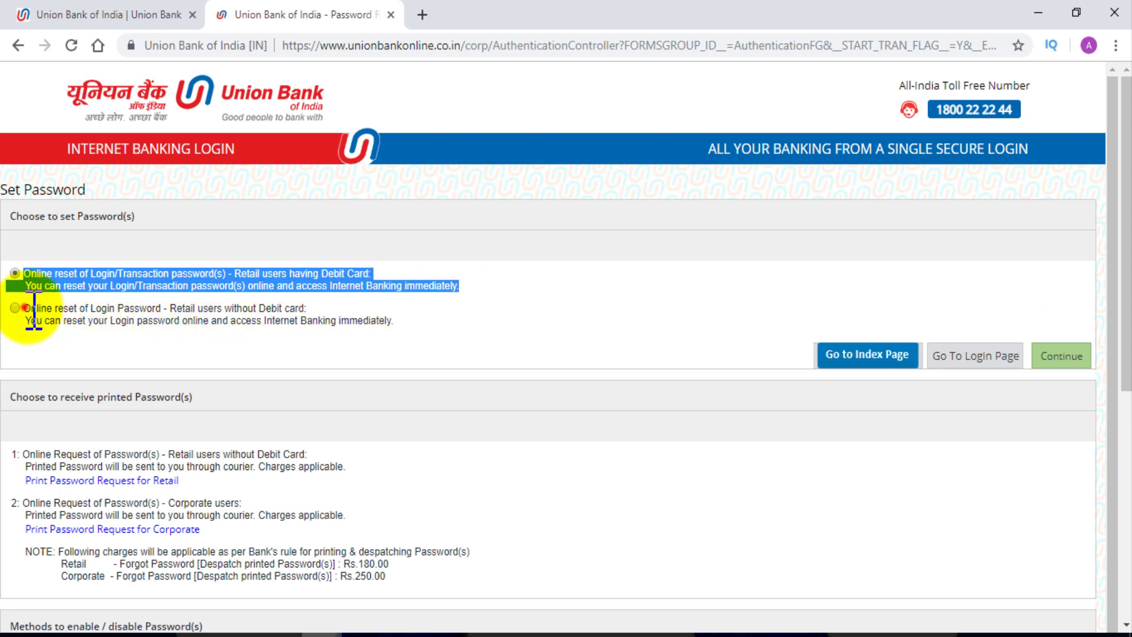
pyautogui.moveTo(34, 311); pyautogui.dragTo(398, 366)
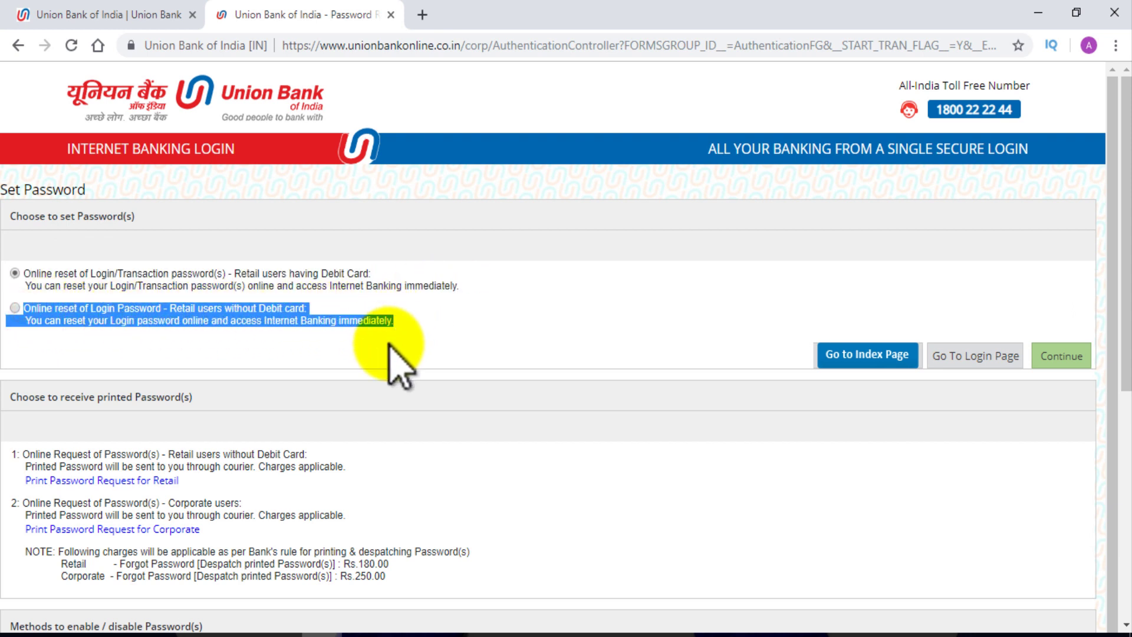
pyautogui.click(9, 394)
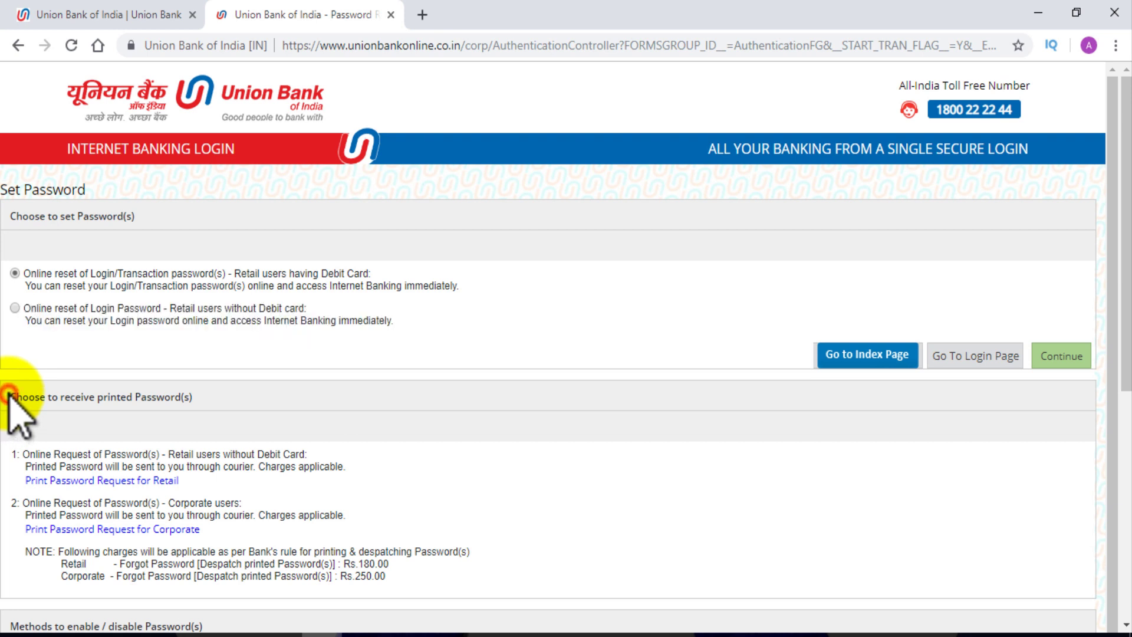
pyautogui.moveTo(9, 394); pyautogui.dragTo(206, 399)
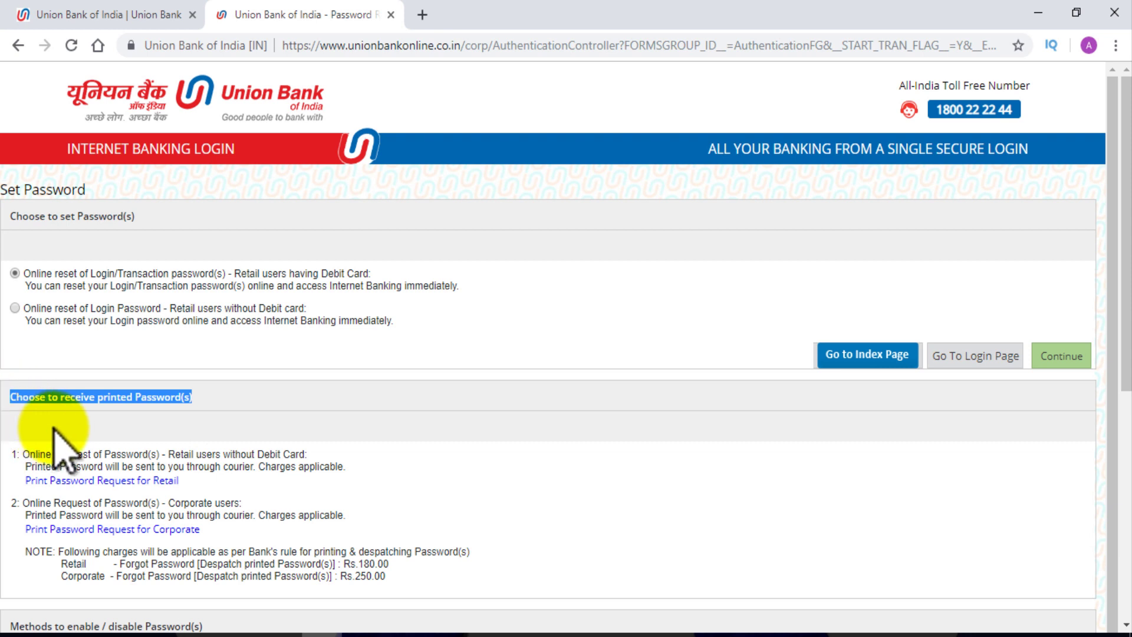
pyautogui.click(64, 334)
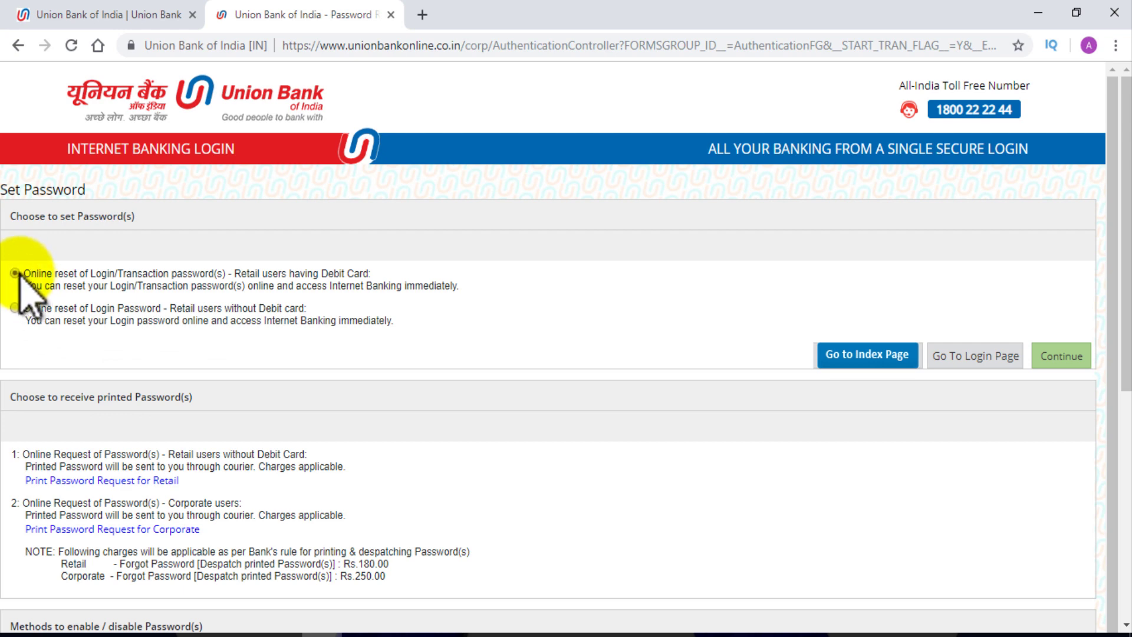
pyautogui.click(1059, 354)
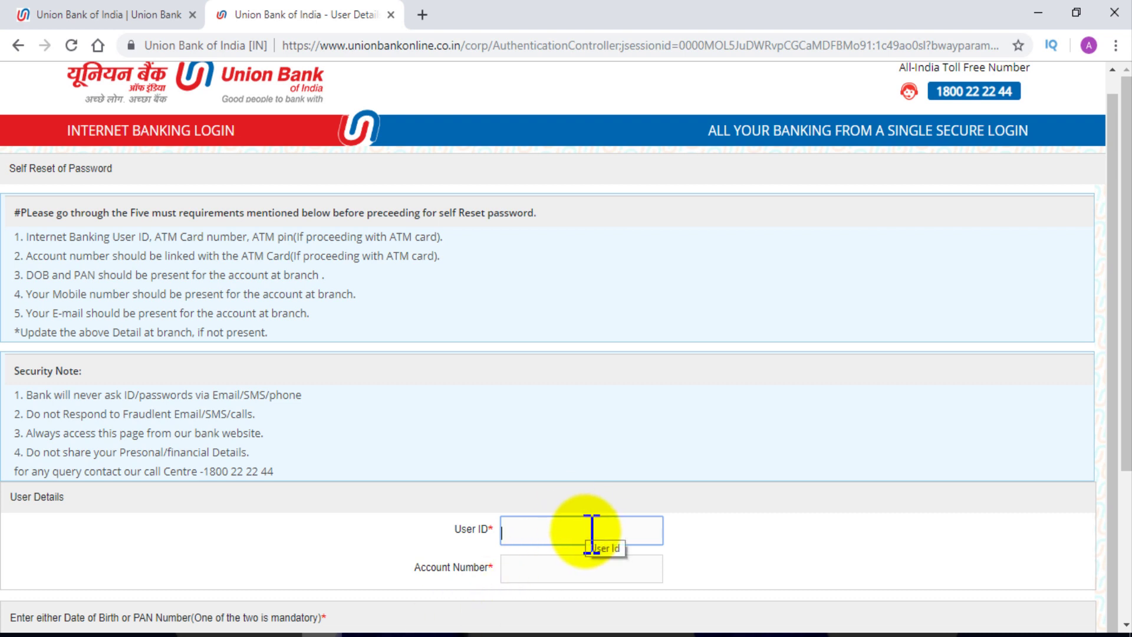
# Step: Enter the user ID and the account number in the user details form
pyautogui.click(543, 543)
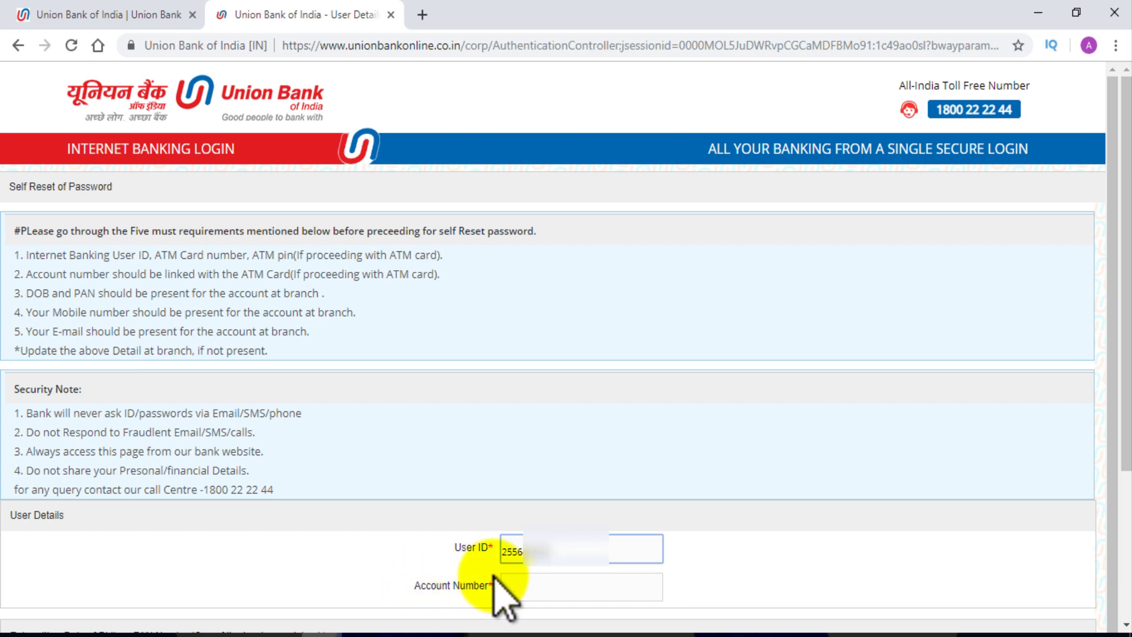
pyautogui.click(535, 584)
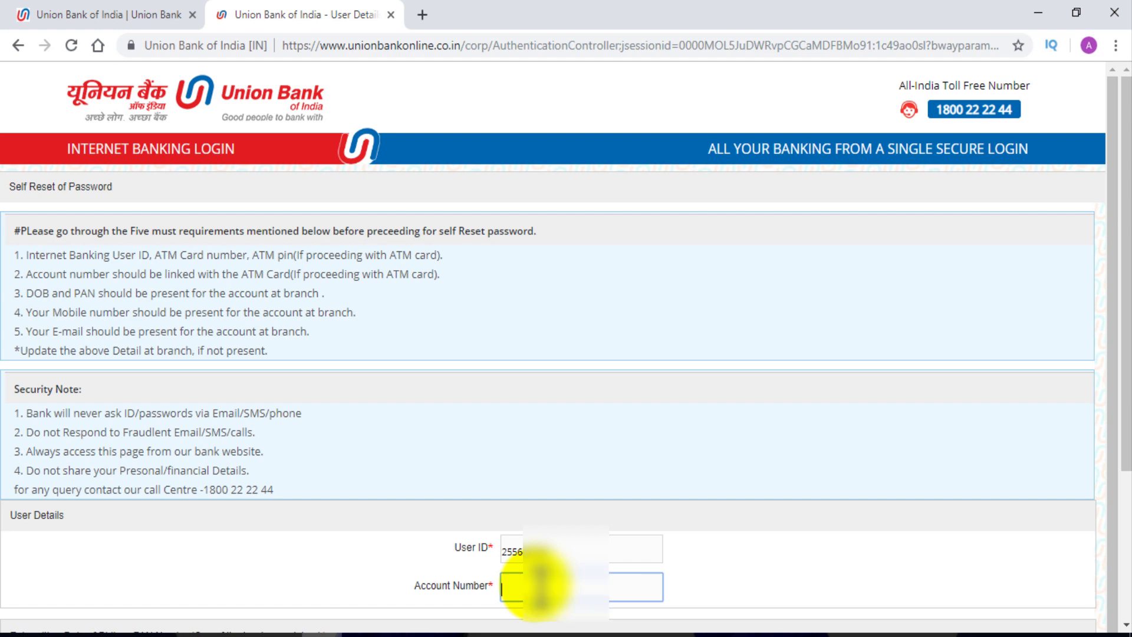
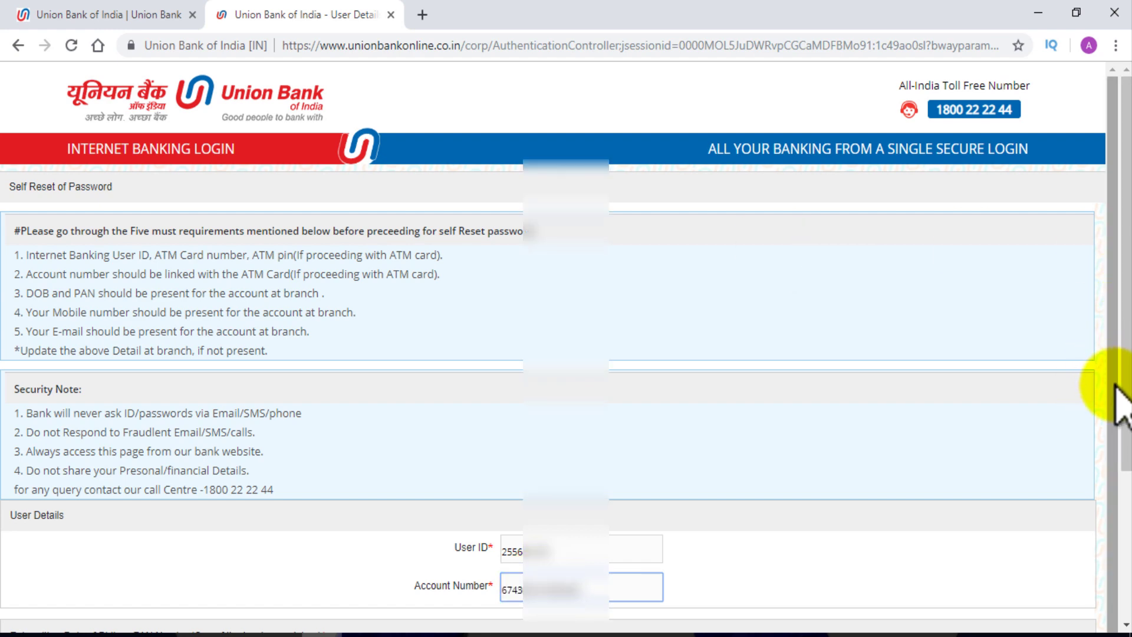
pyautogui.scroll(-1, 1120, 407)
pyautogui.scroll(-4, 955, 404)
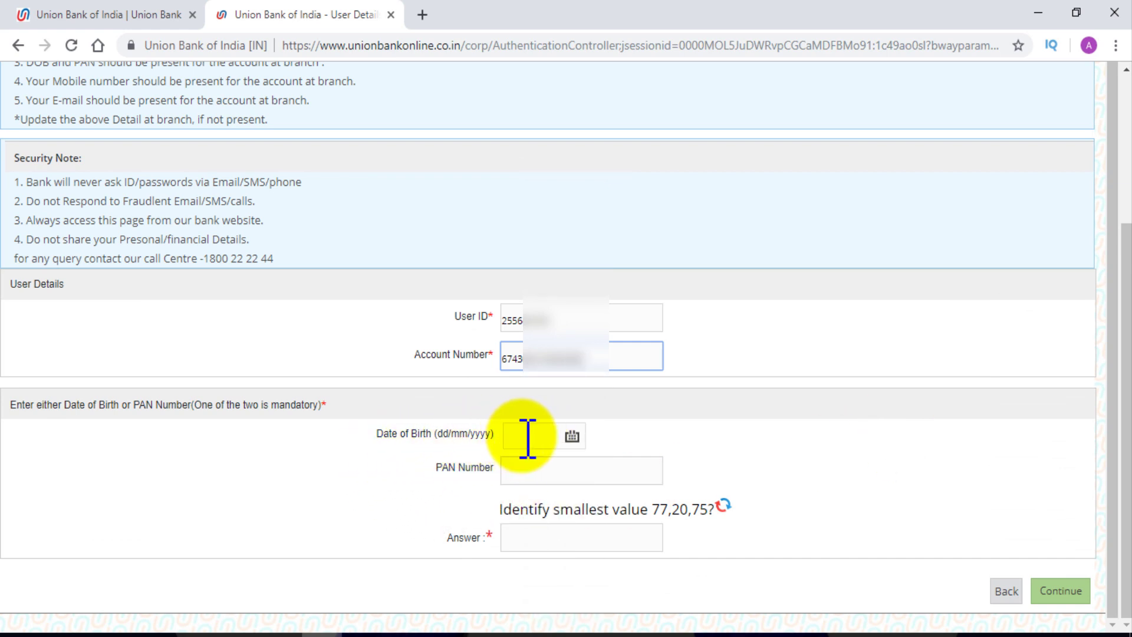
# Step: Paste the PAN number, answer the smallest-value captcha, and submit the details
pyautogui.click(538, 473)
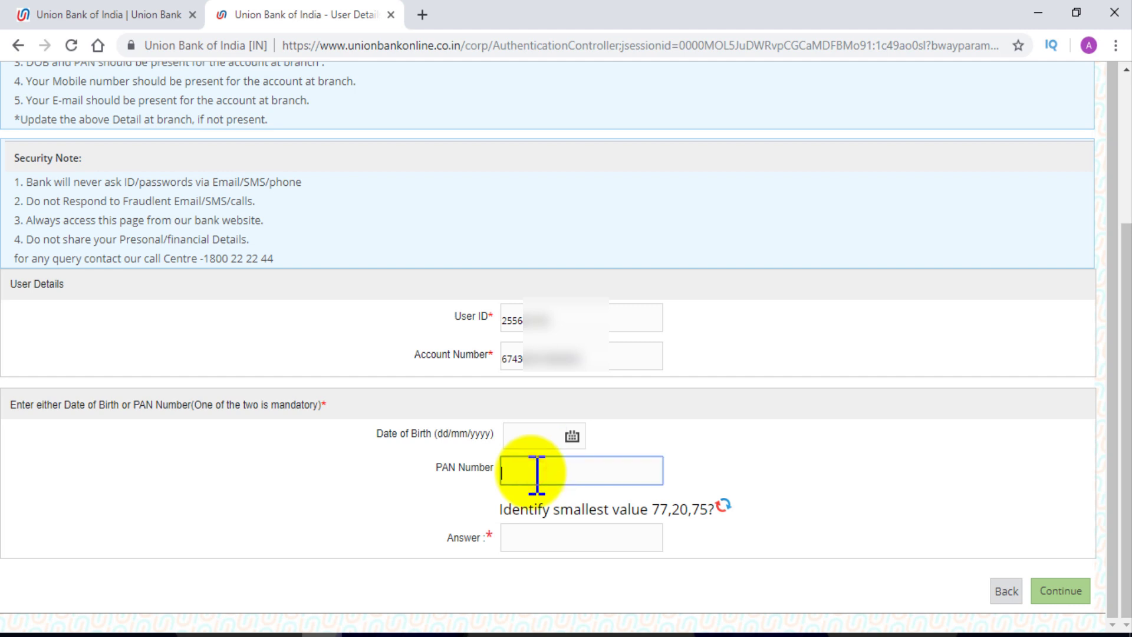
pyautogui.hotkey('ctrl', 'v')
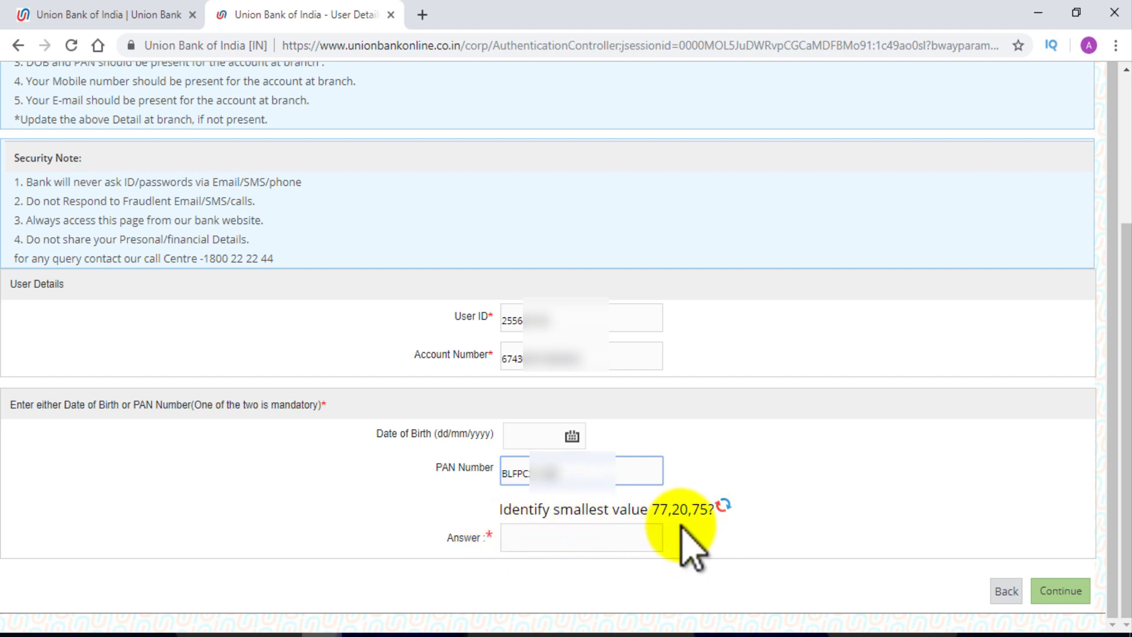
pyautogui.click(497, 507)
pyautogui.moveTo(500, 509); pyautogui.dragTo(678, 517)
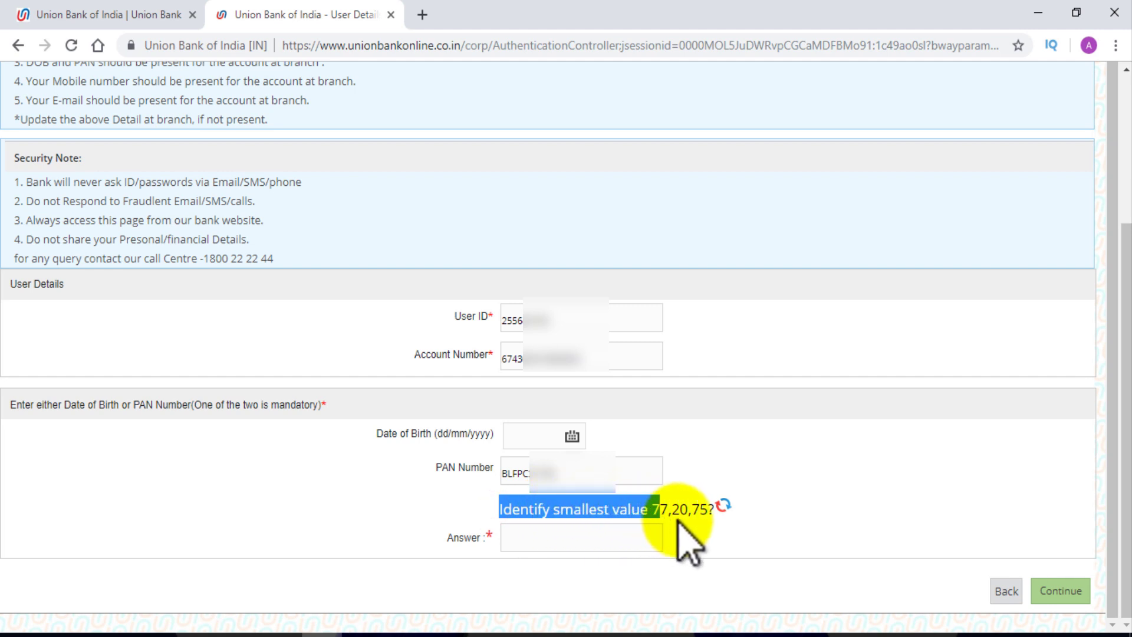
pyautogui.click(702, 524)
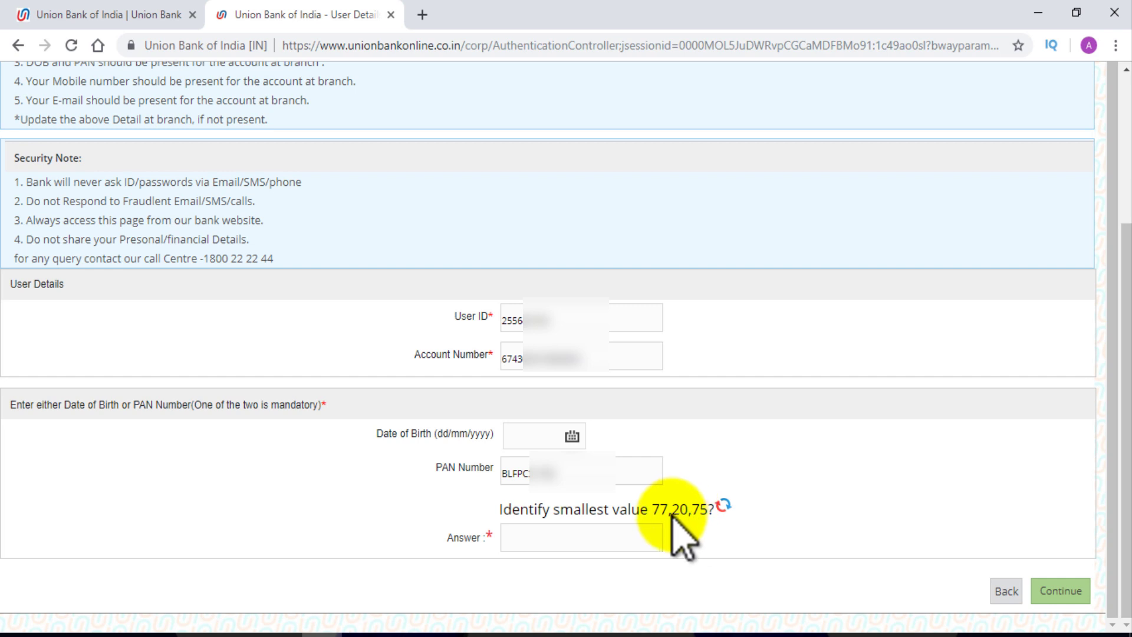
pyautogui.click(605, 533)
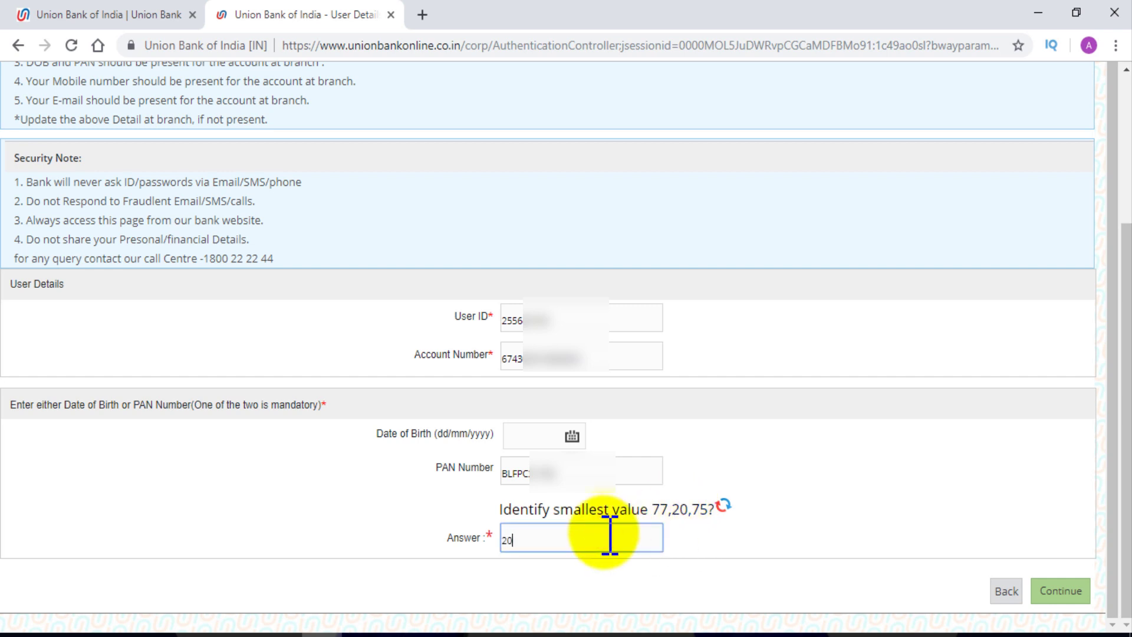
pyautogui.click(1071, 588)
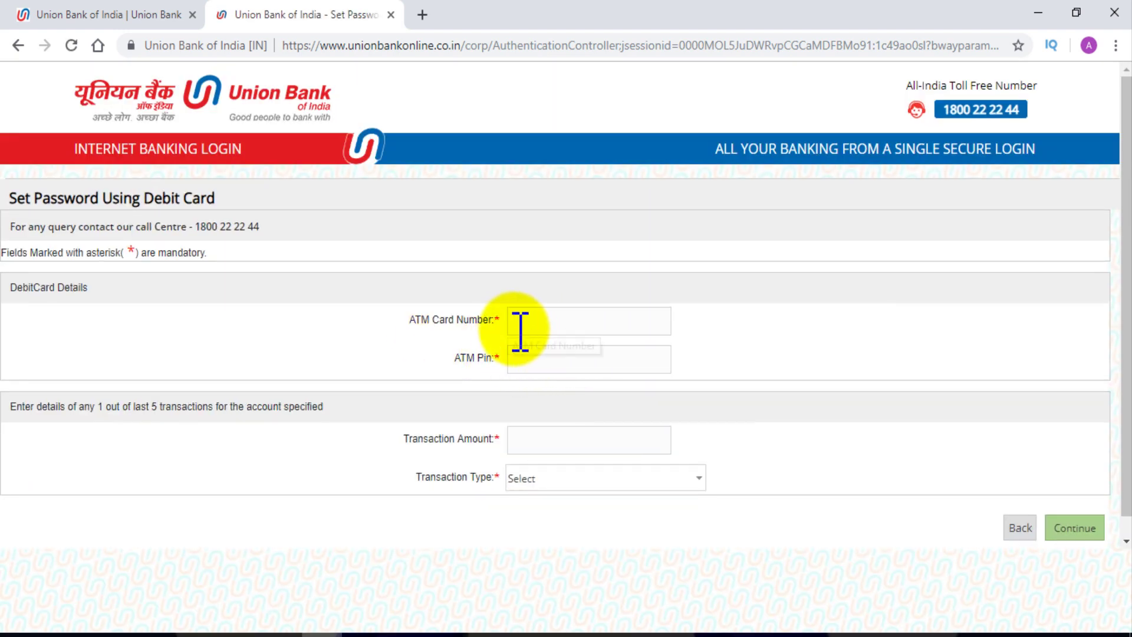
# Step: Enter the debit card number and the ATM PIN
pyautogui.click(562, 325)
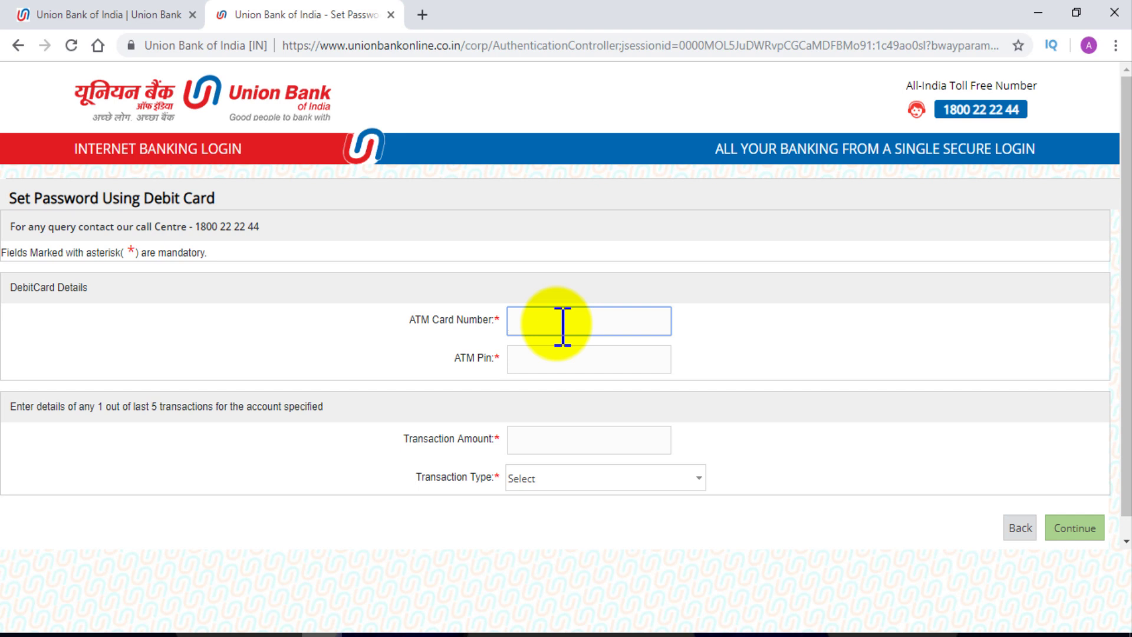
pyautogui.hotkey('ctrl', 'v')
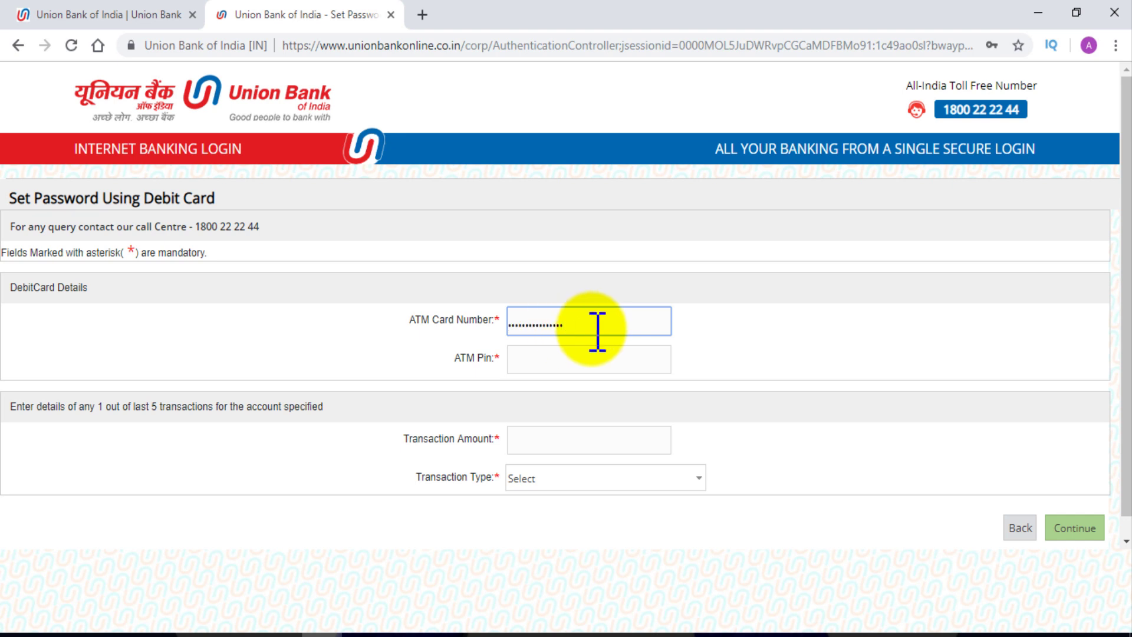
pyautogui.click(578, 362)
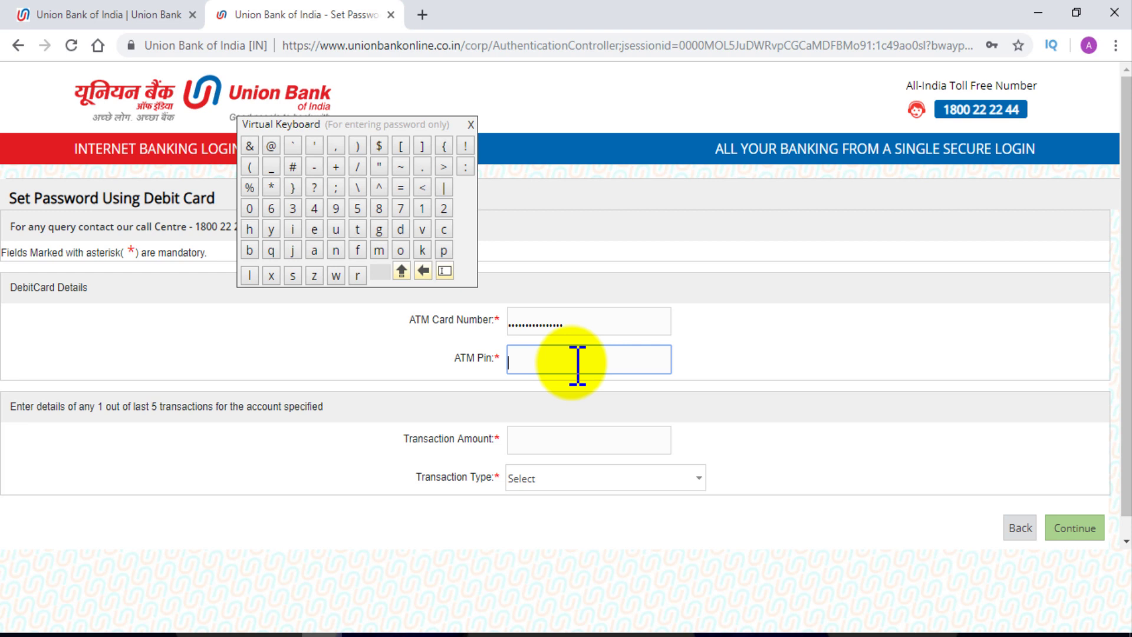
pyautogui.write('****')
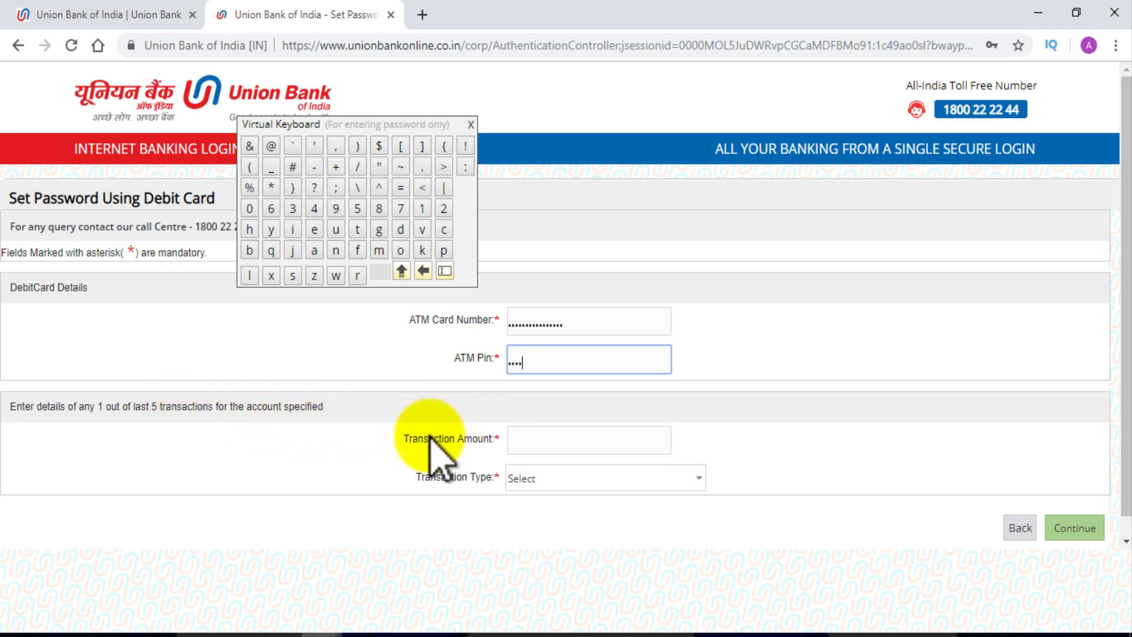
# Step: Enter a recent transaction of 1000 of type Credit and submit the card details
pyautogui.click(545, 441)
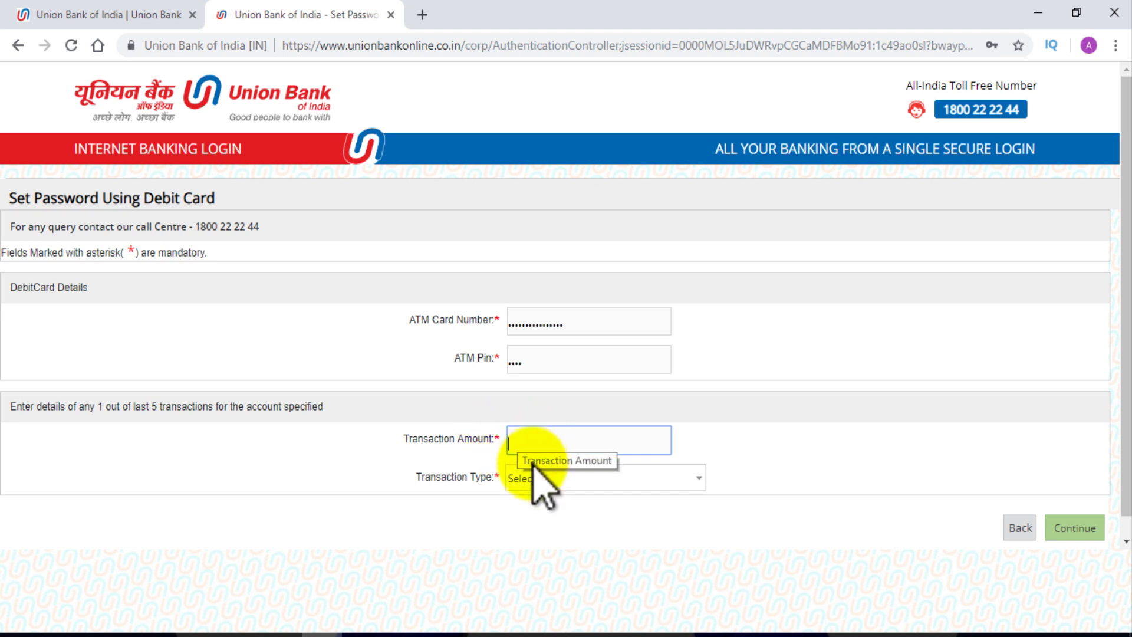
pyautogui.moveTo(415, 475); pyautogui.dragTo(529, 479)
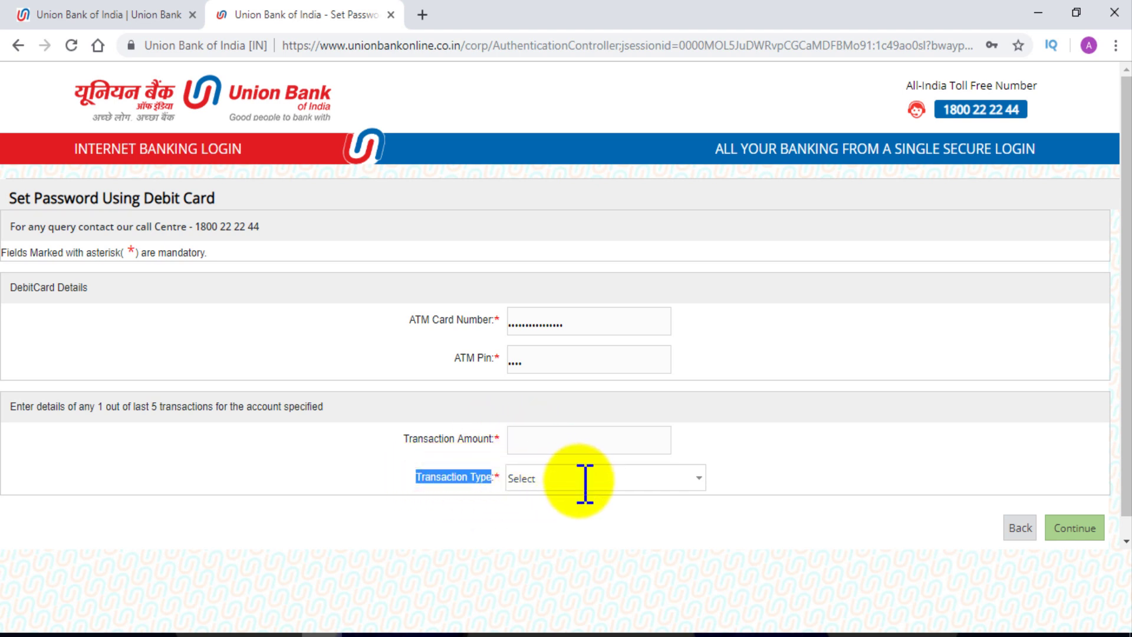
pyautogui.click(696, 478)
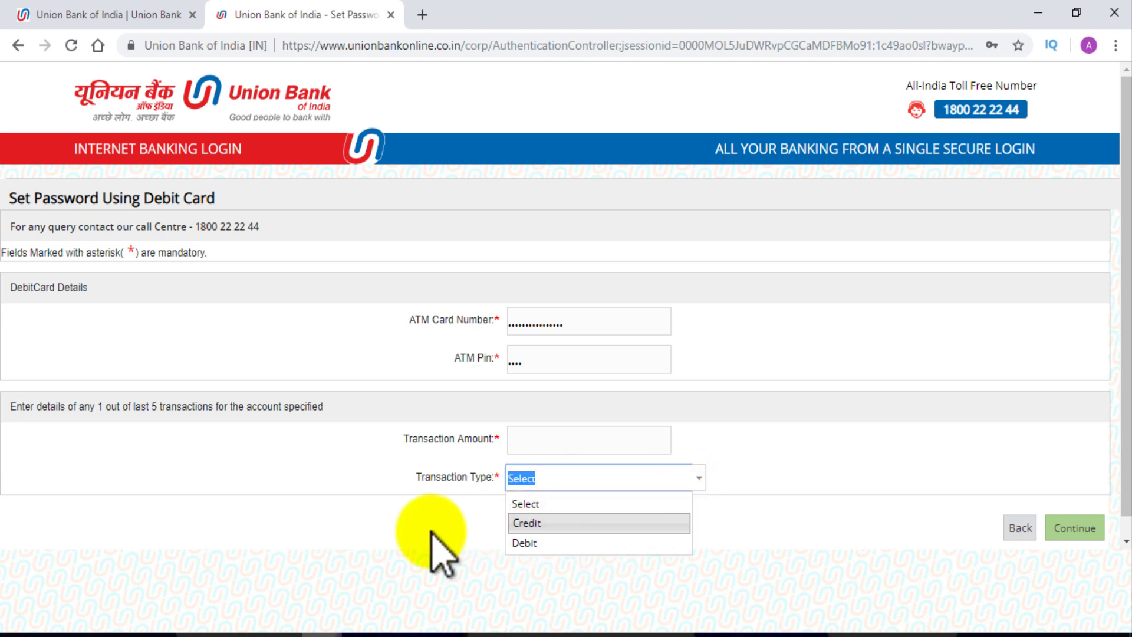
pyautogui.click(392, 531)
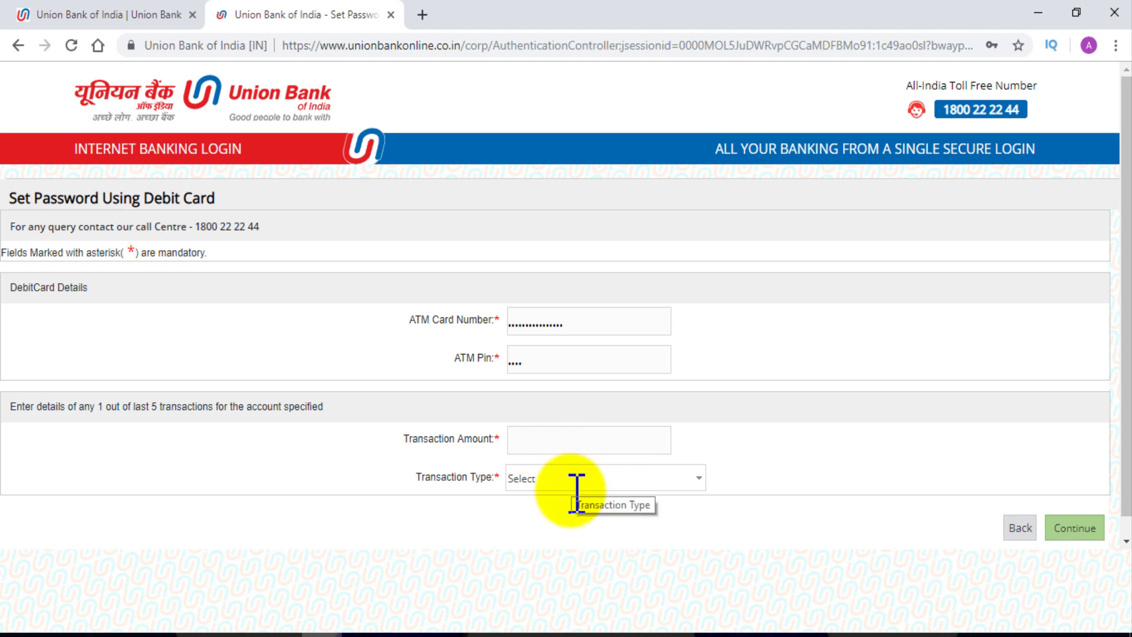
pyautogui.click(552, 436)
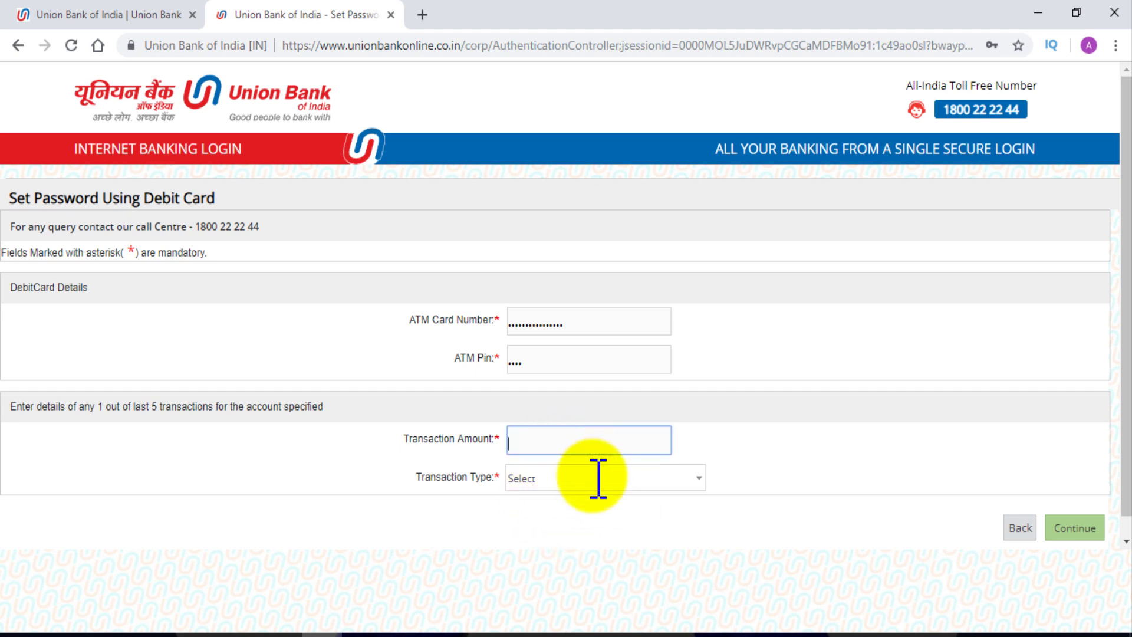
pyautogui.press('Tab')
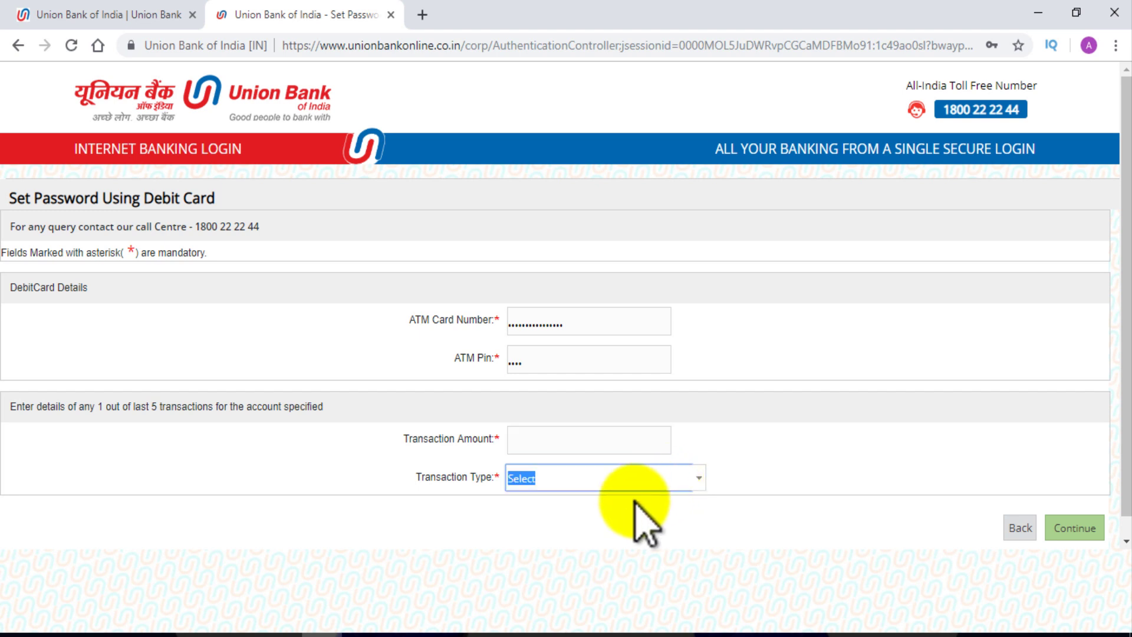
pyautogui.click(681, 477)
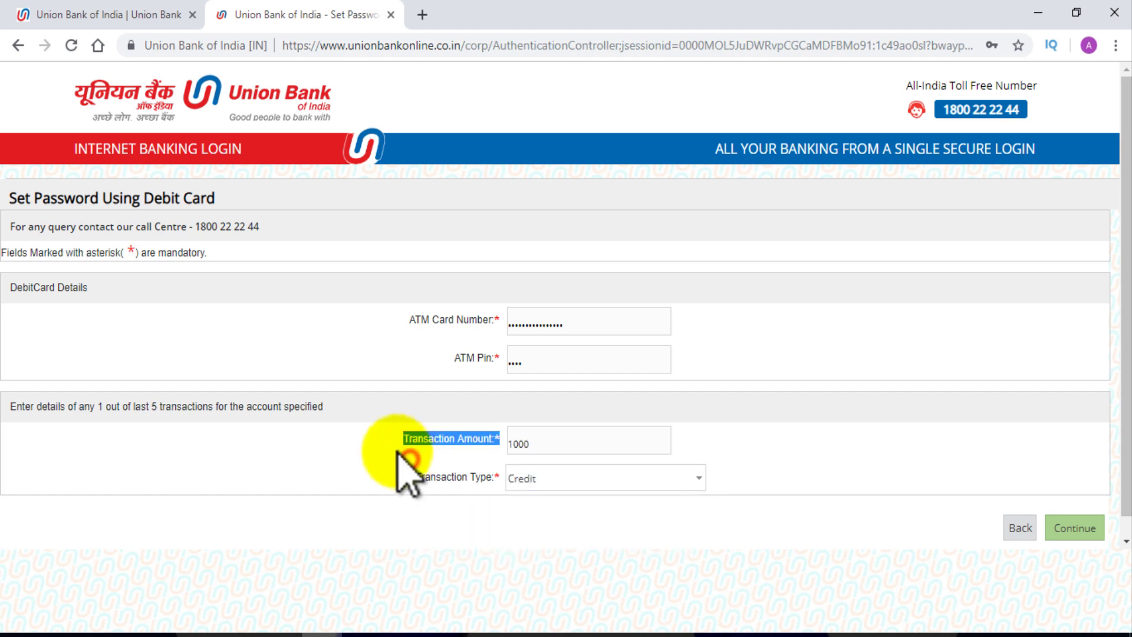
pyautogui.moveTo(427, 439); pyautogui.dragTo(489, 437)
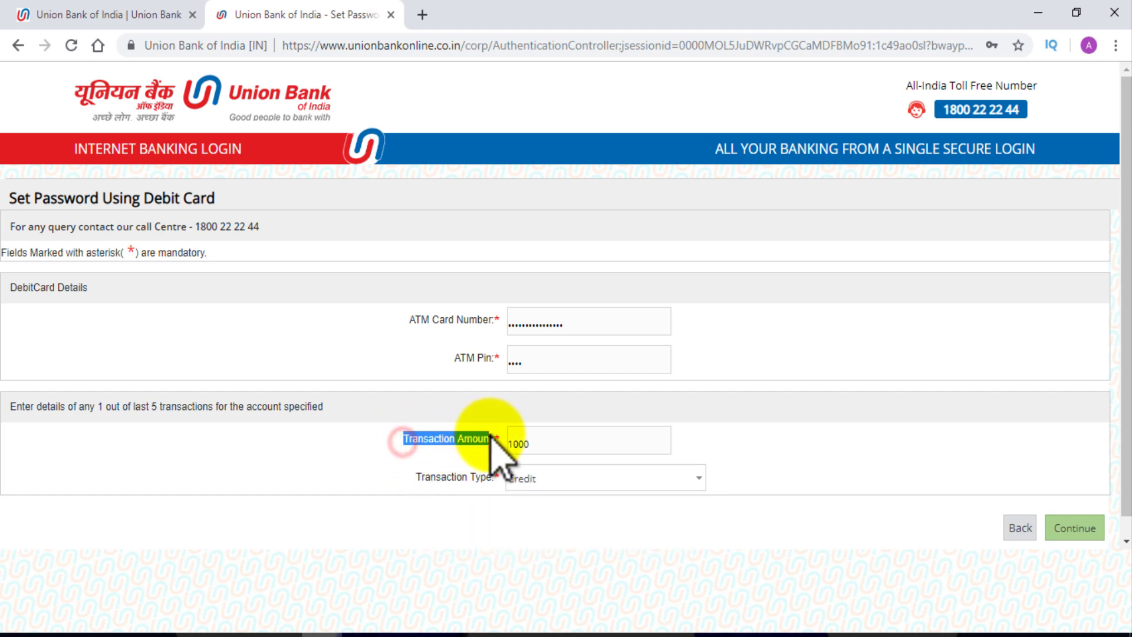
pyautogui.doubleClick(532, 443)
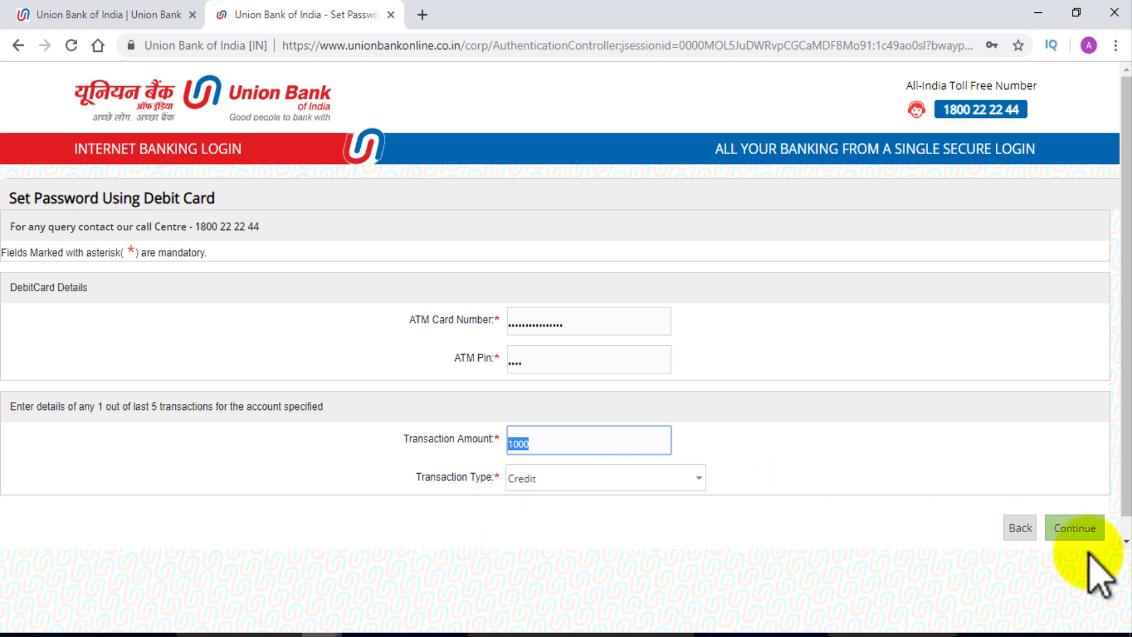
pyautogui.click(1091, 526)
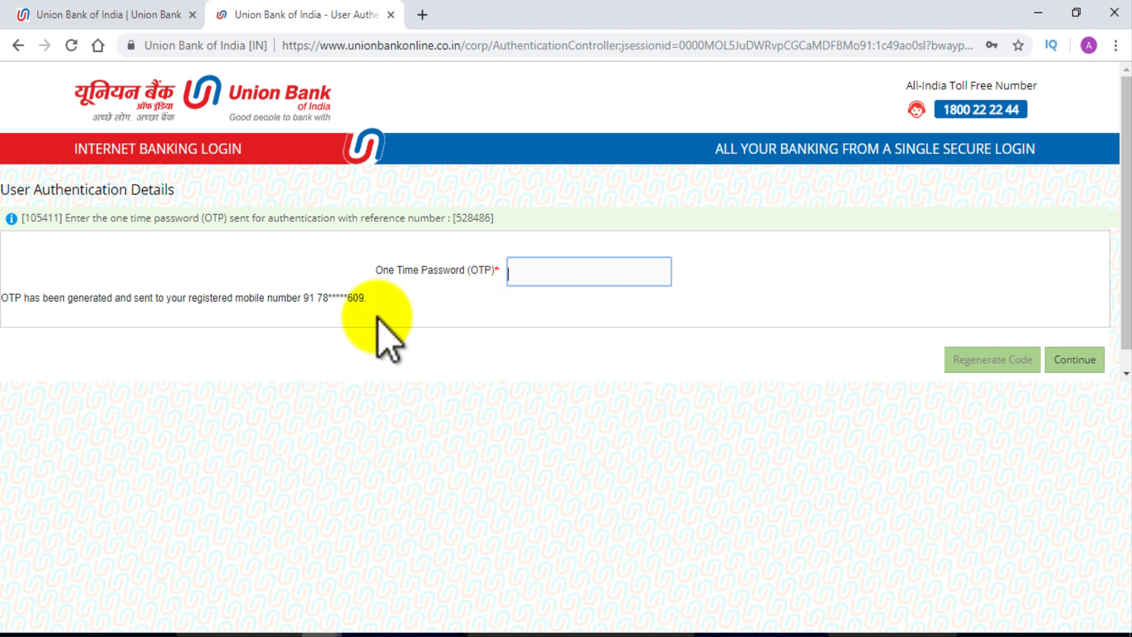
# Step: Paste the six-digit OTP sent to the registered mobile and submit it
pyautogui.moveTo(347, 300); pyautogui.dragTo(371, 298)
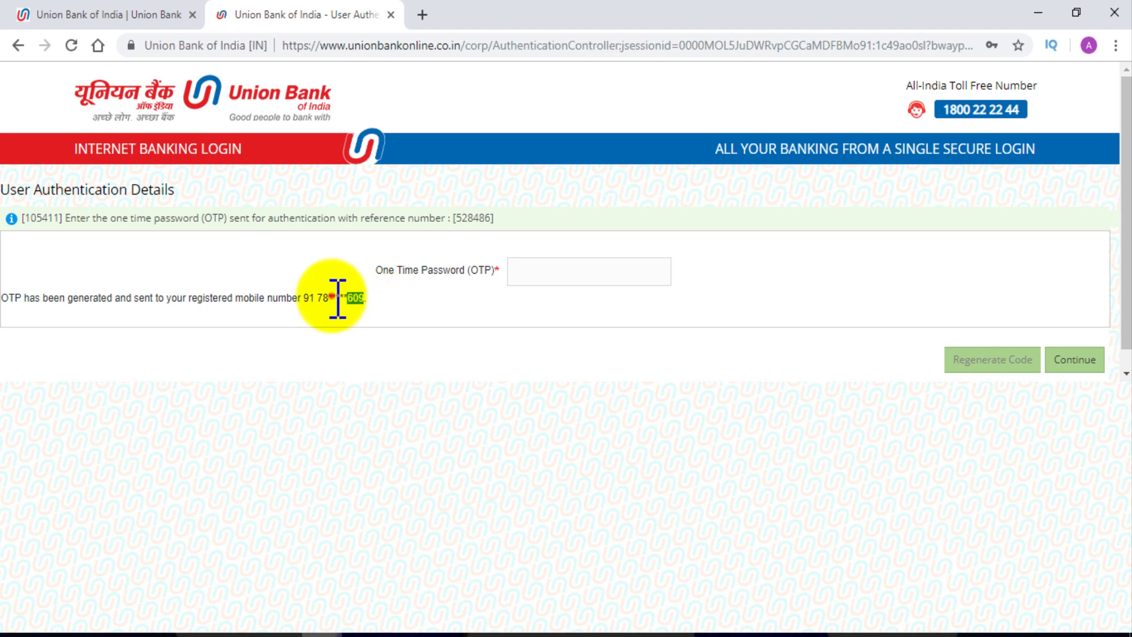
pyautogui.moveTo(326, 299); pyautogui.dragTo(341, 304)
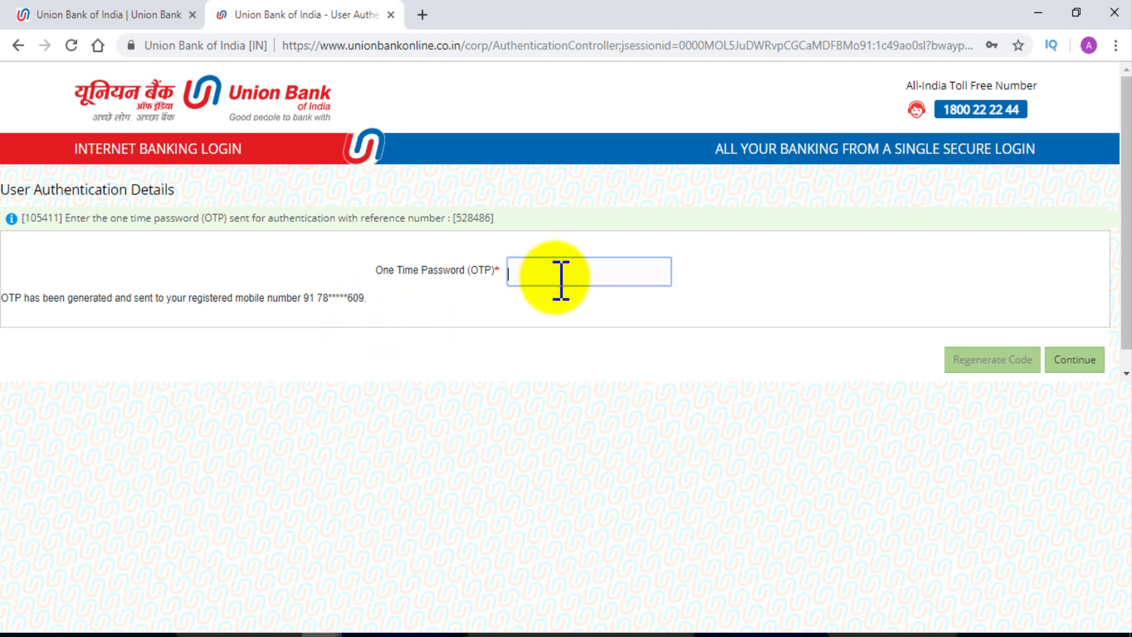
pyautogui.hotkey('ctrl', 'v')
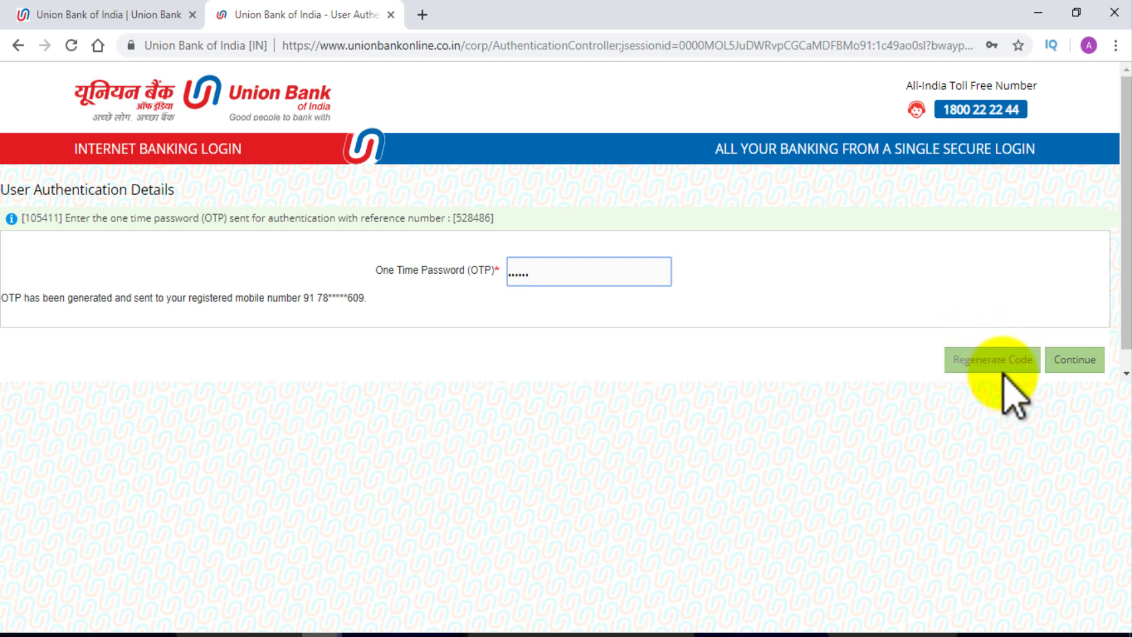
pyautogui.click(1084, 360)
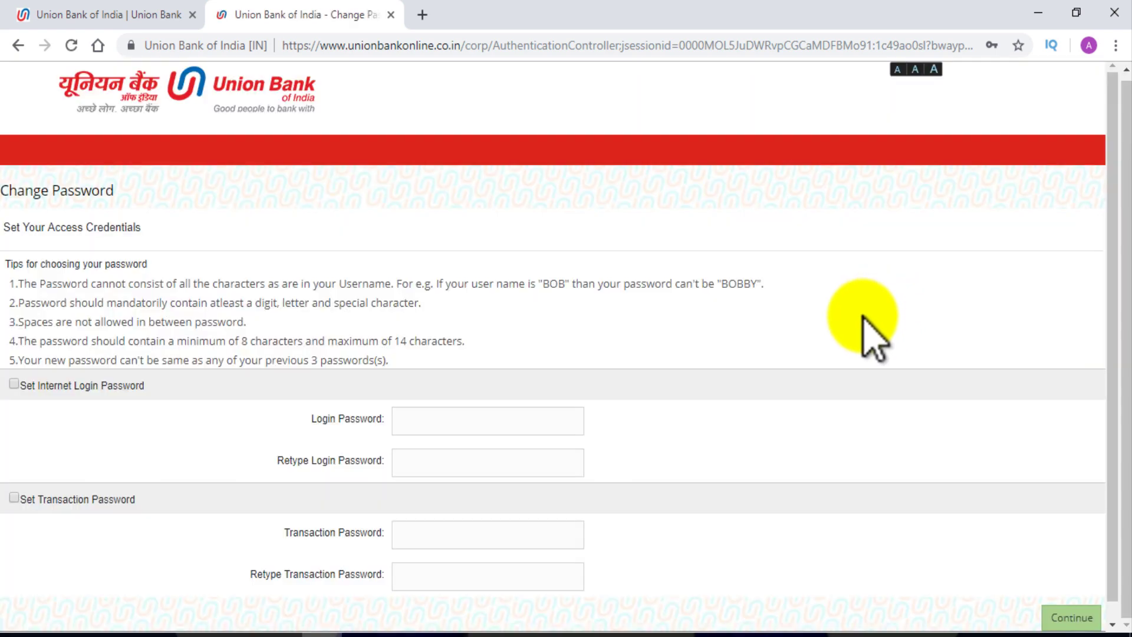
# Step: Tick only Set Transaction Password, leaving login password unchanged, and highlight the first password rule
pyautogui.scroll(-1, 245, 407)
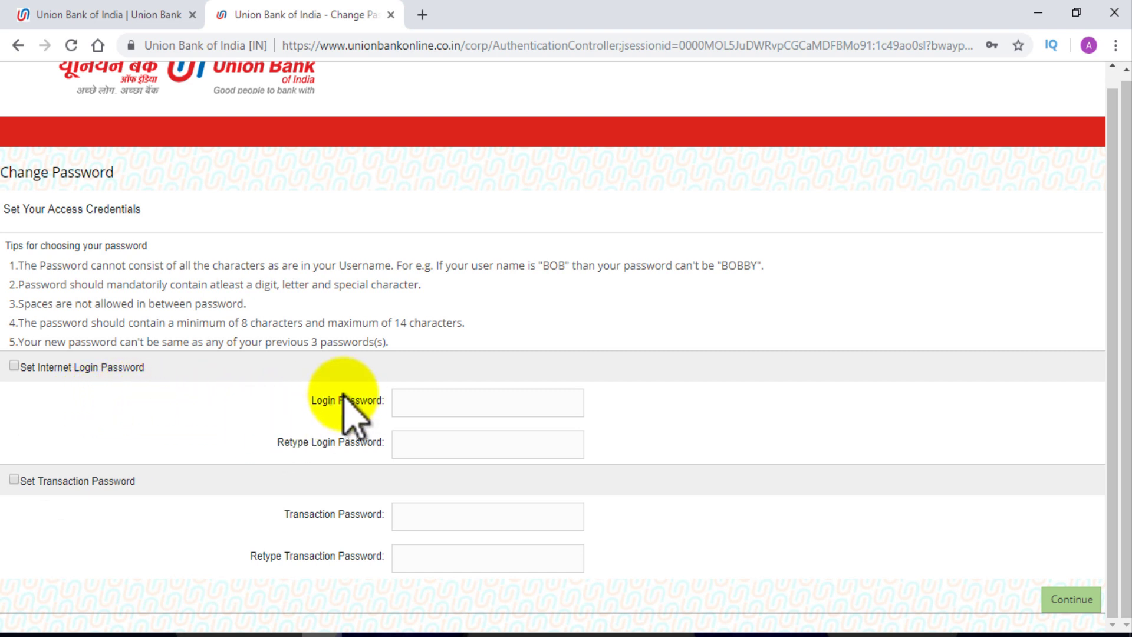
pyautogui.click(14, 365)
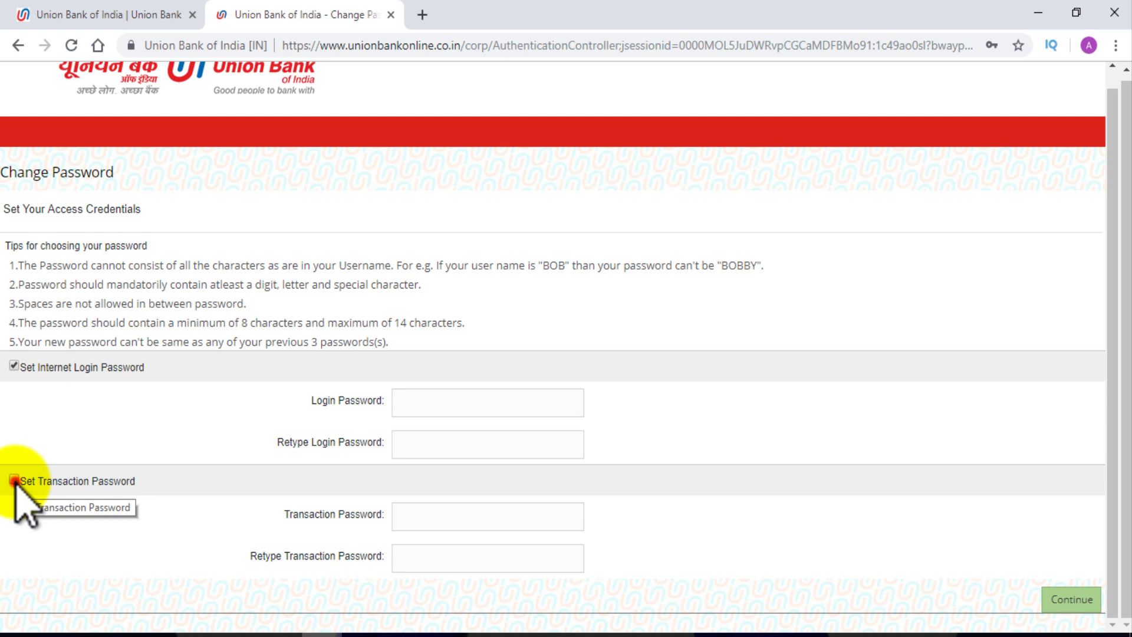
pyautogui.click(14, 480)
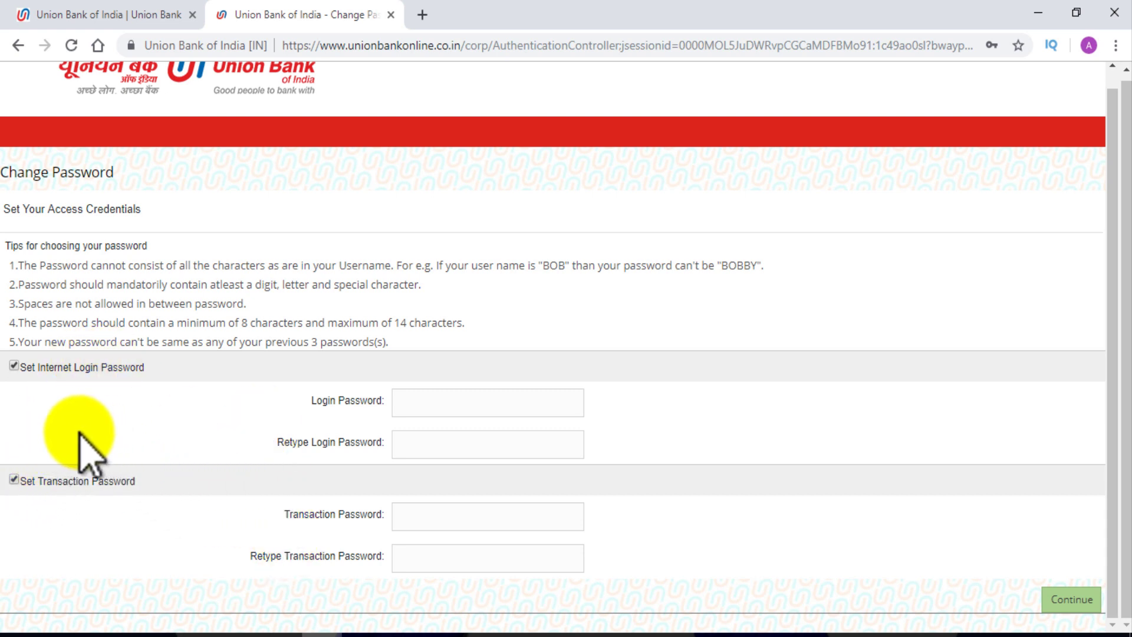
pyautogui.click(13, 366)
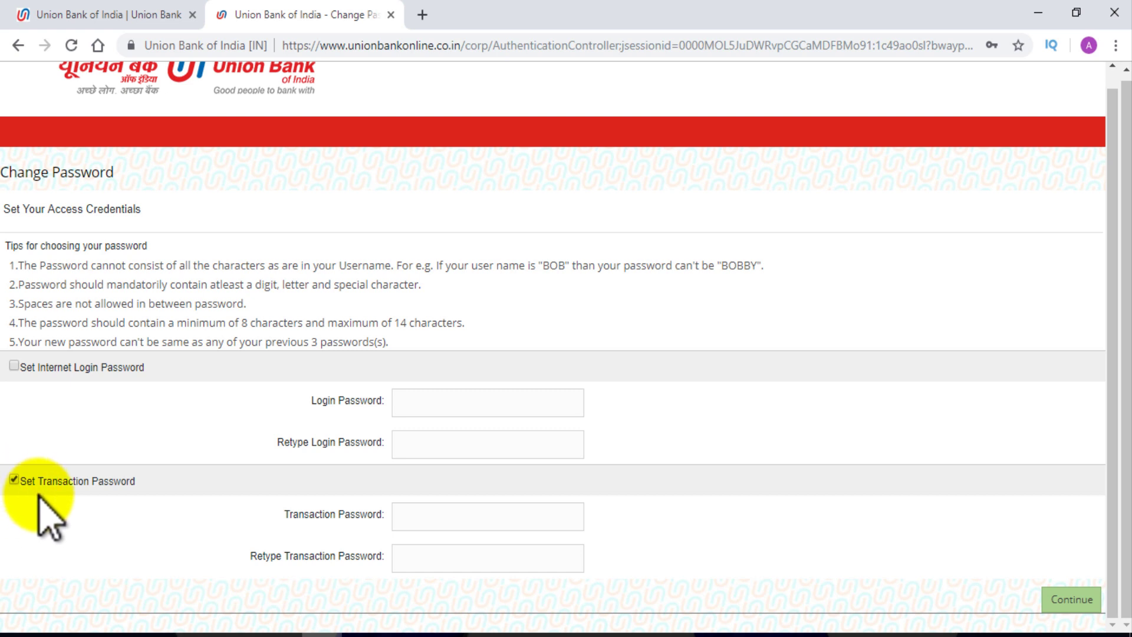
pyautogui.click(453, 519)
pyautogui.scroll(-2, 825, 477)
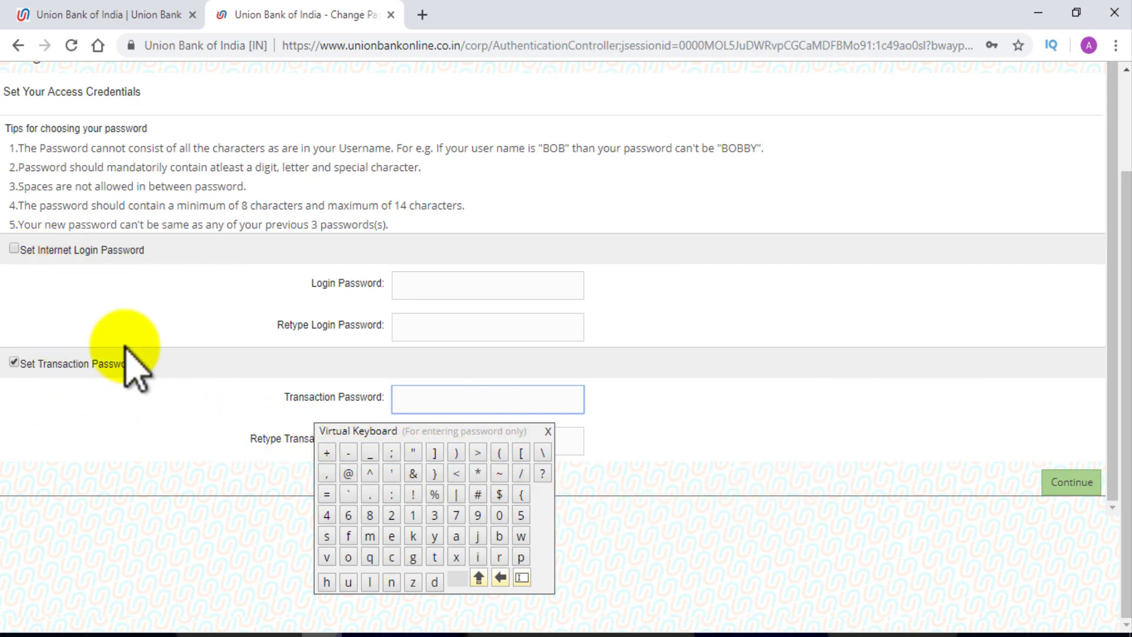
pyautogui.moveTo(16, 151); pyautogui.dragTo(767, 155)
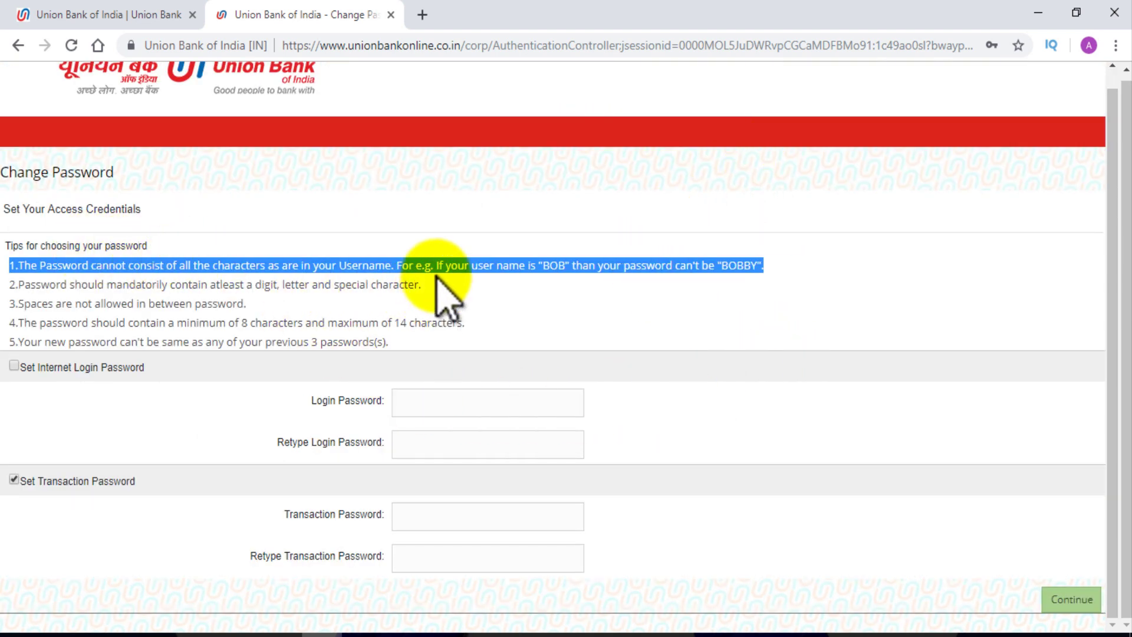
pyautogui.click(411, 275)
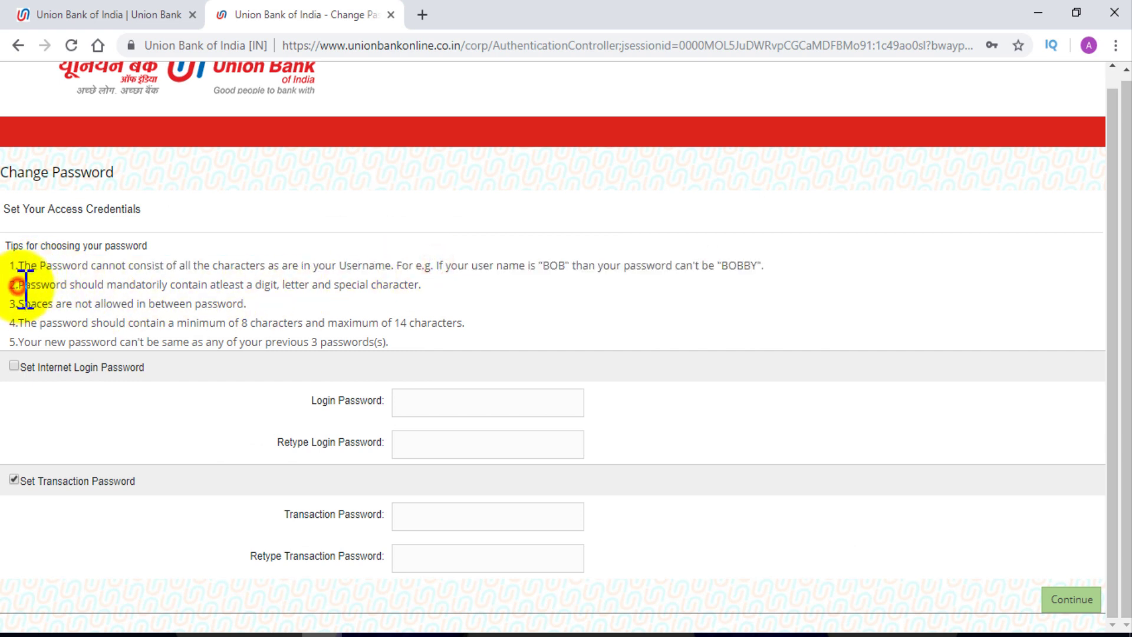
pyautogui.moveTo(17, 286); pyautogui.dragTo(377, 298)
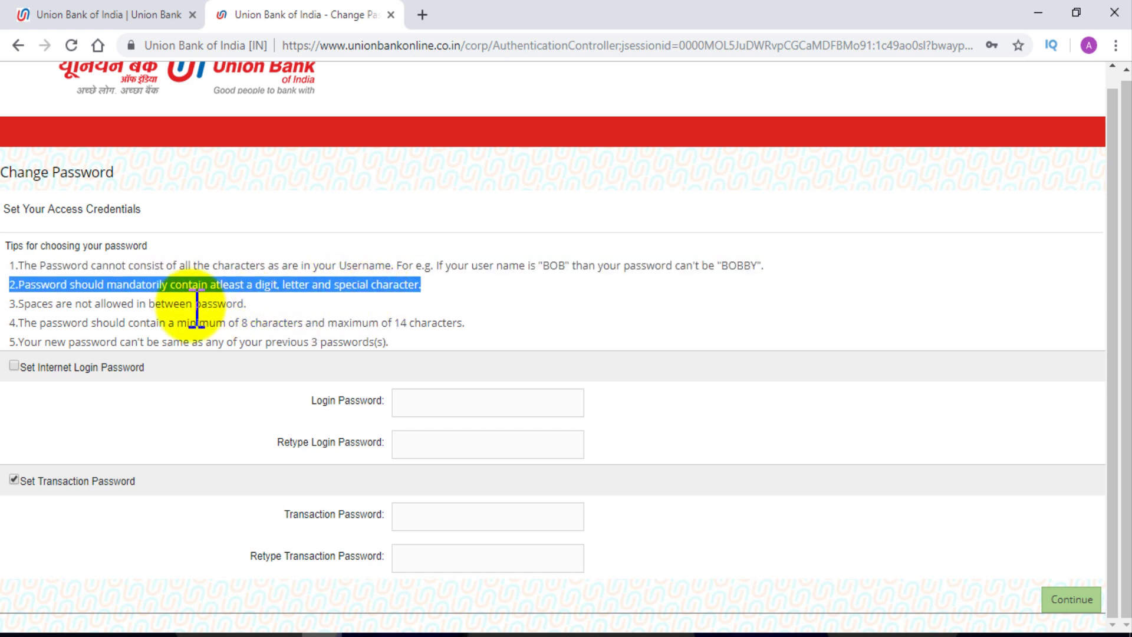
pyautogui.click(62, 303)
pyautogui.moveTo(20, 303); pyautogui.dragTo(222, 303)
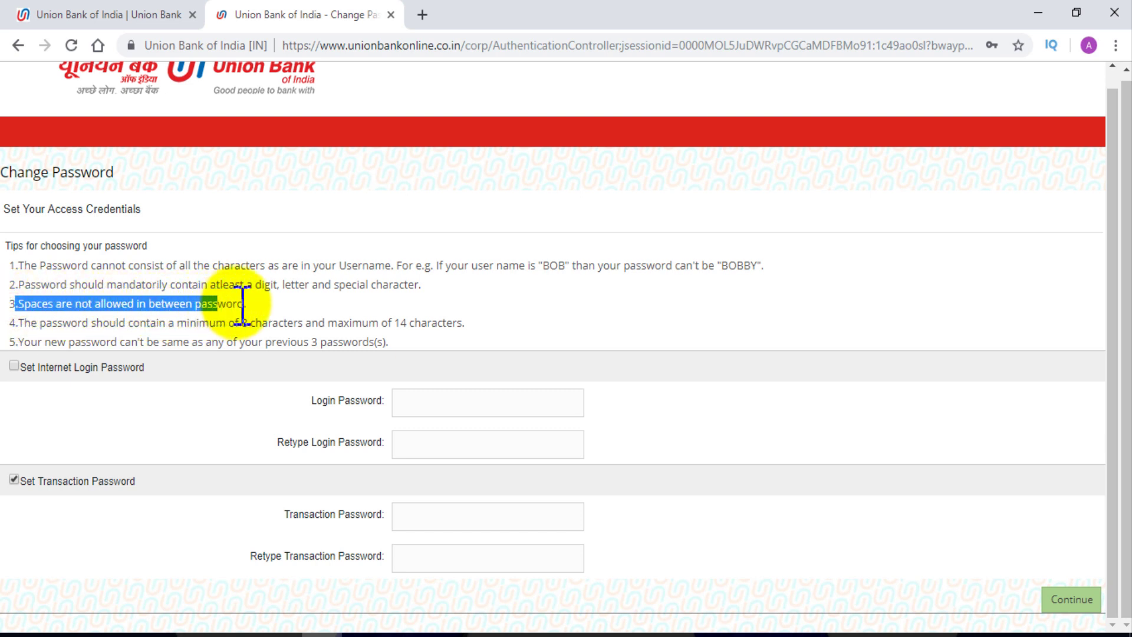
pyautogui.moveTo(16, 342); pyautogui.dragTo(362, 344)
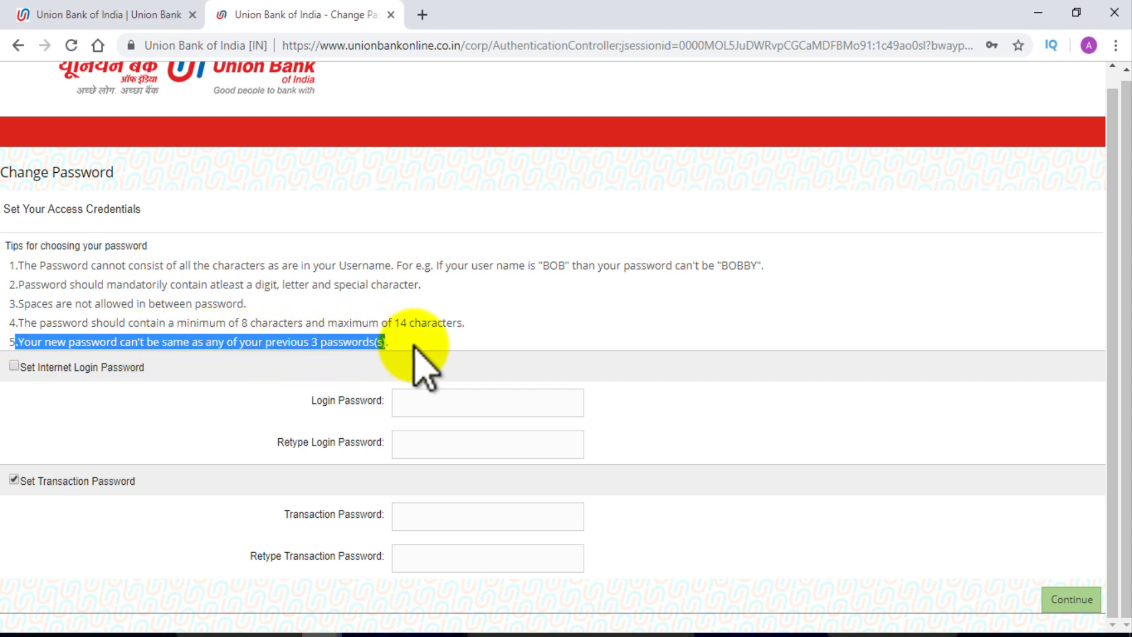
pyautogui.click(435, 519)
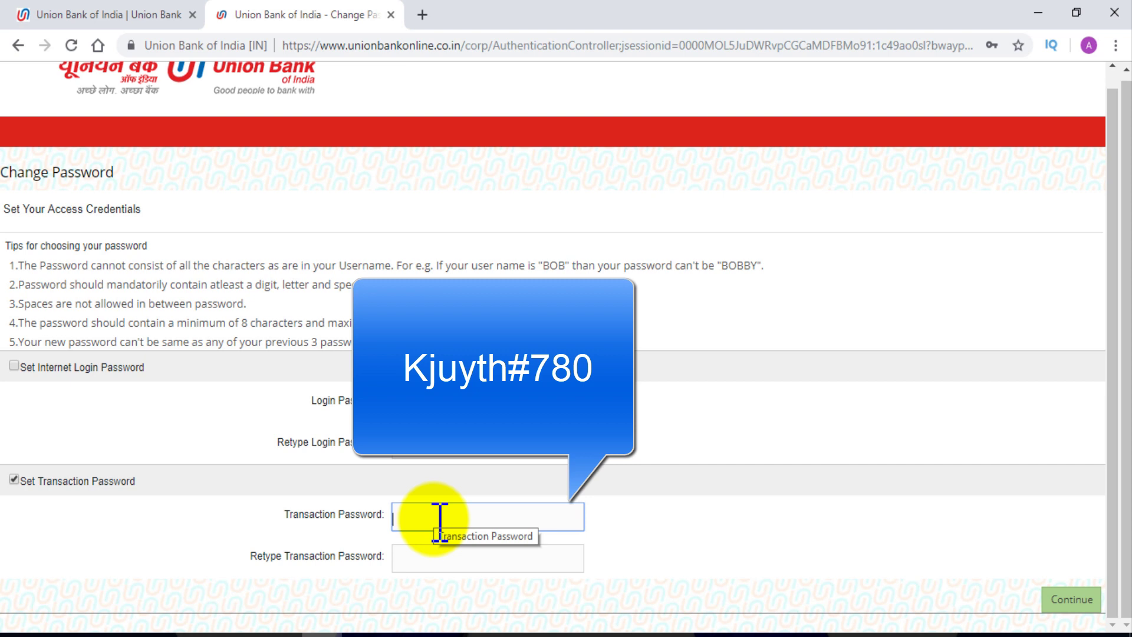
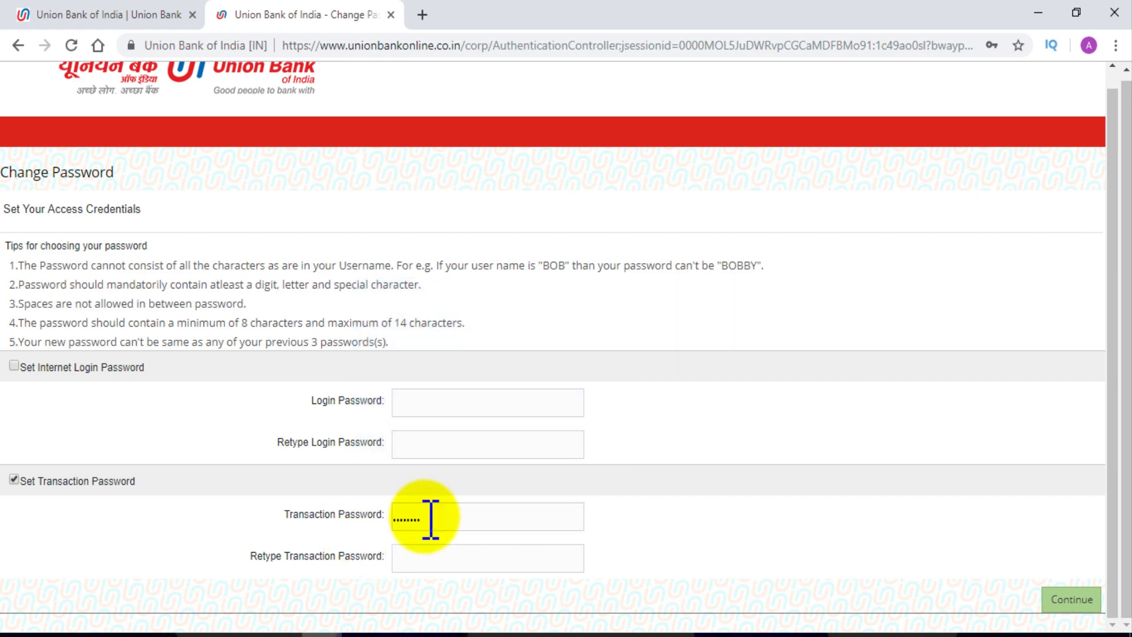
# Step: Enter the new transaction password, retype it to confirm, and submit
pyautogui.click(419, 521)
pyautogui.click(420, 521)
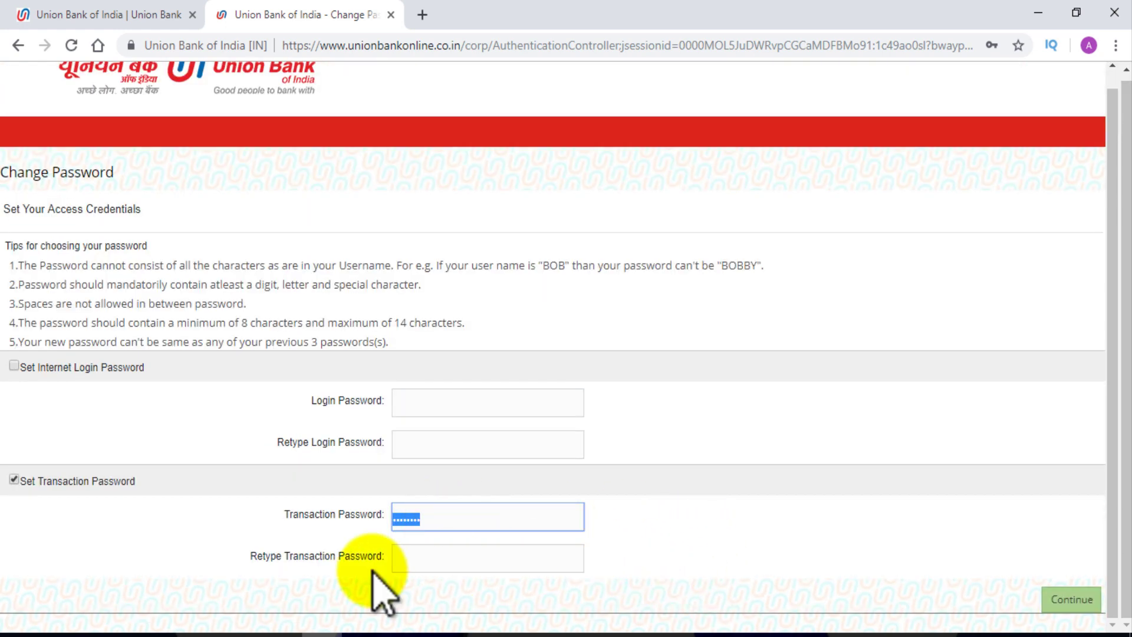
pyautogui.click(442, 558)
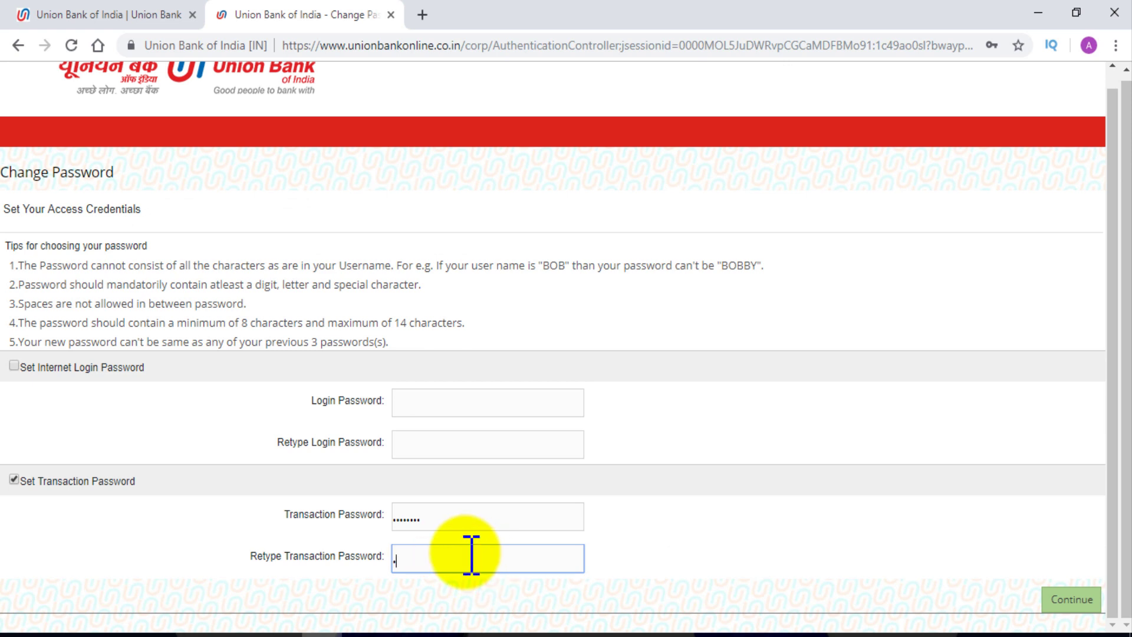
pyautogui.write('••••••••')
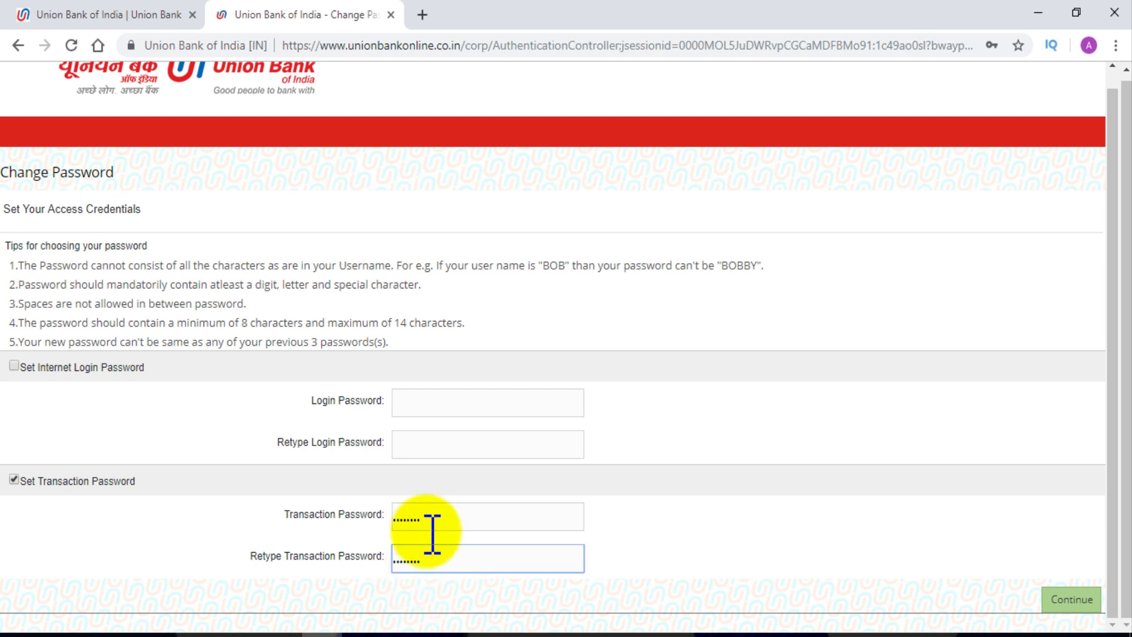
pyautogui.click(1075, 599)
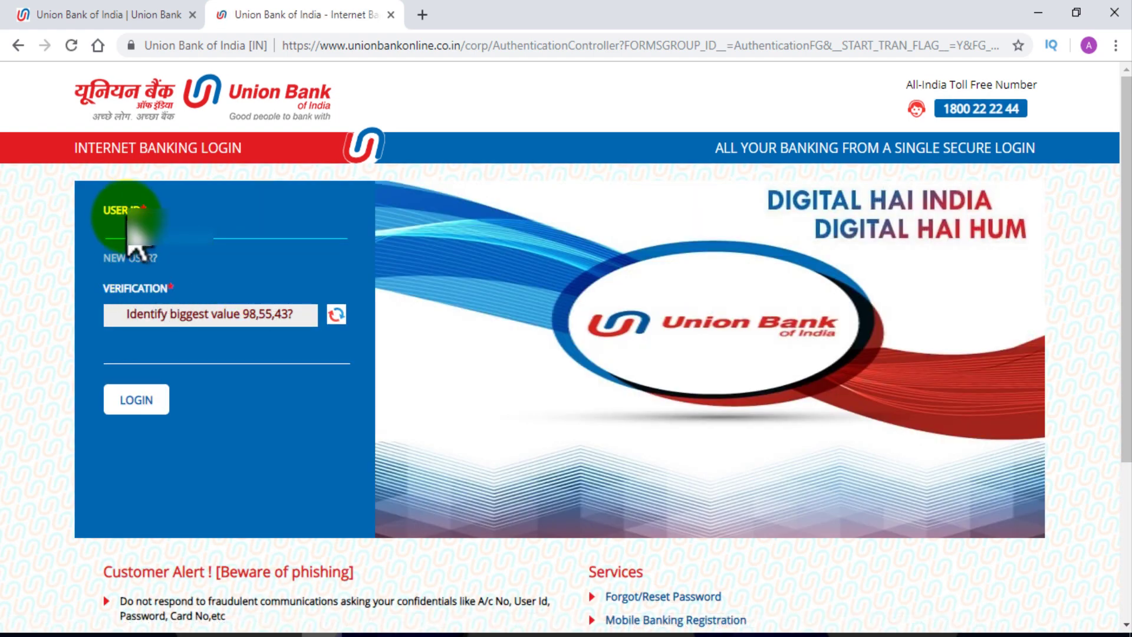
# Step: Enter the user ID, answer 98 to the biggest-value check, and log in
pyautogui.write('255')
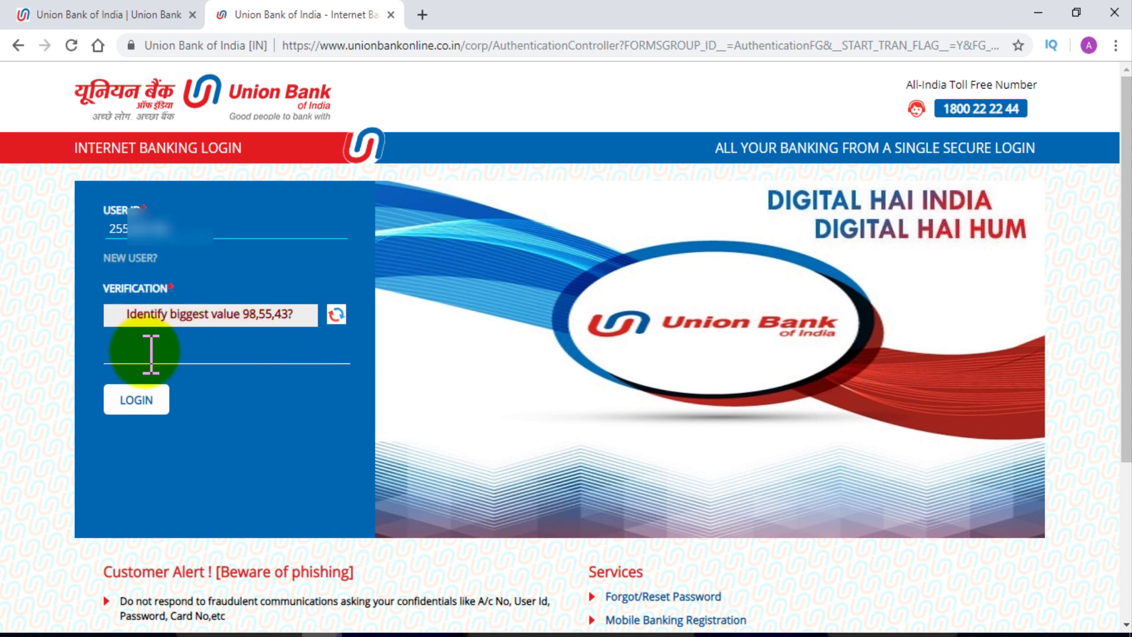
pyautogui.click(149, 356)
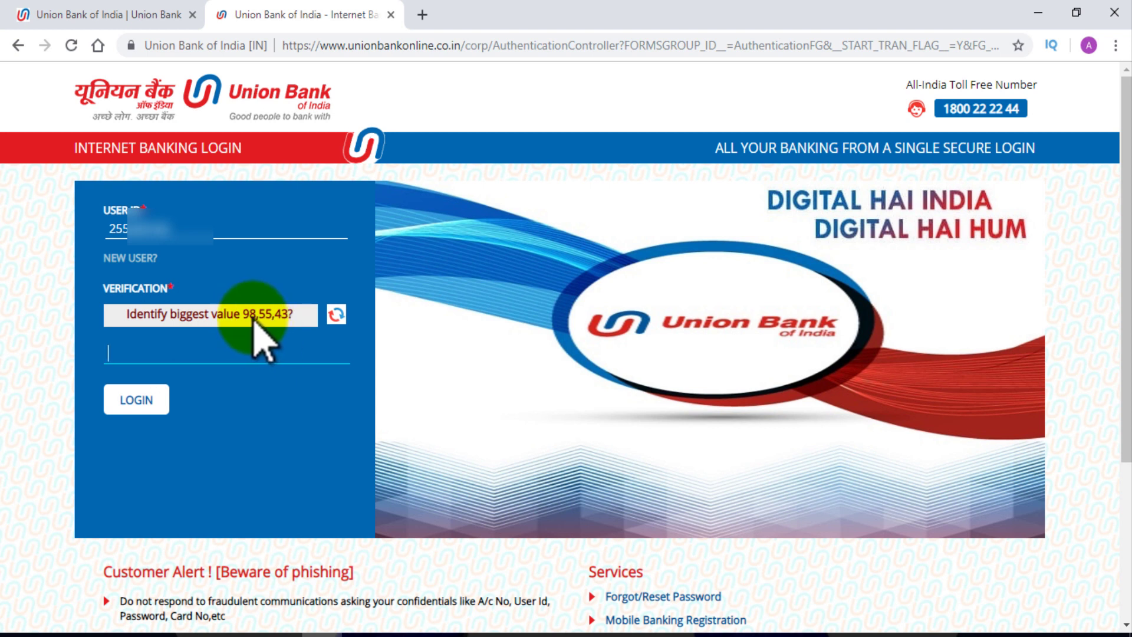
pyautogui.click(230, 350)
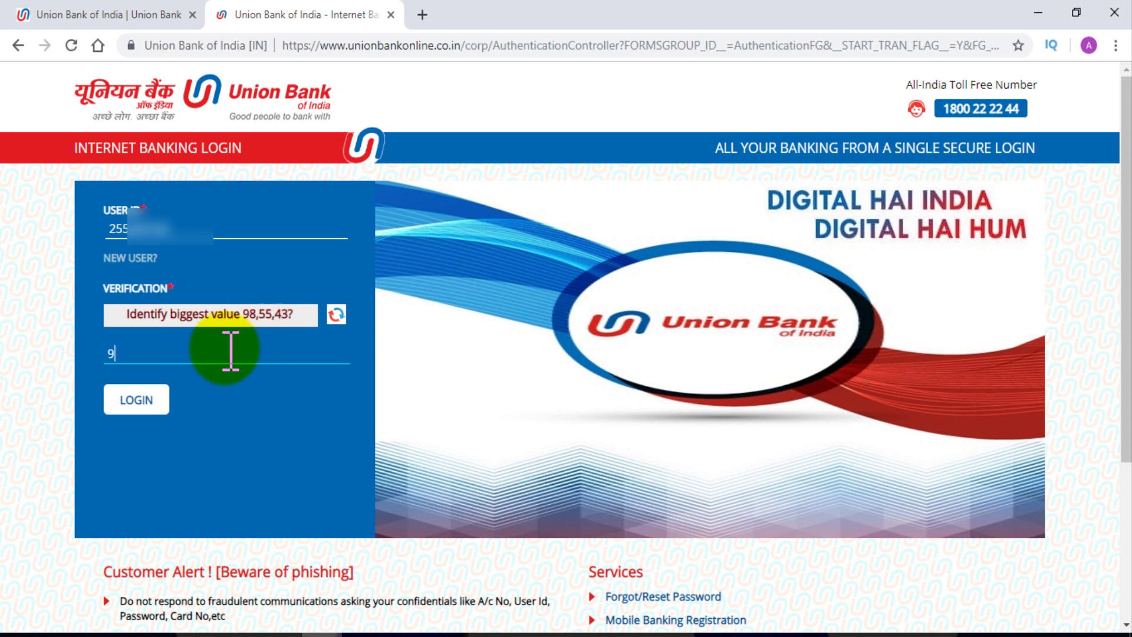
pyautogui.click(127, 406)
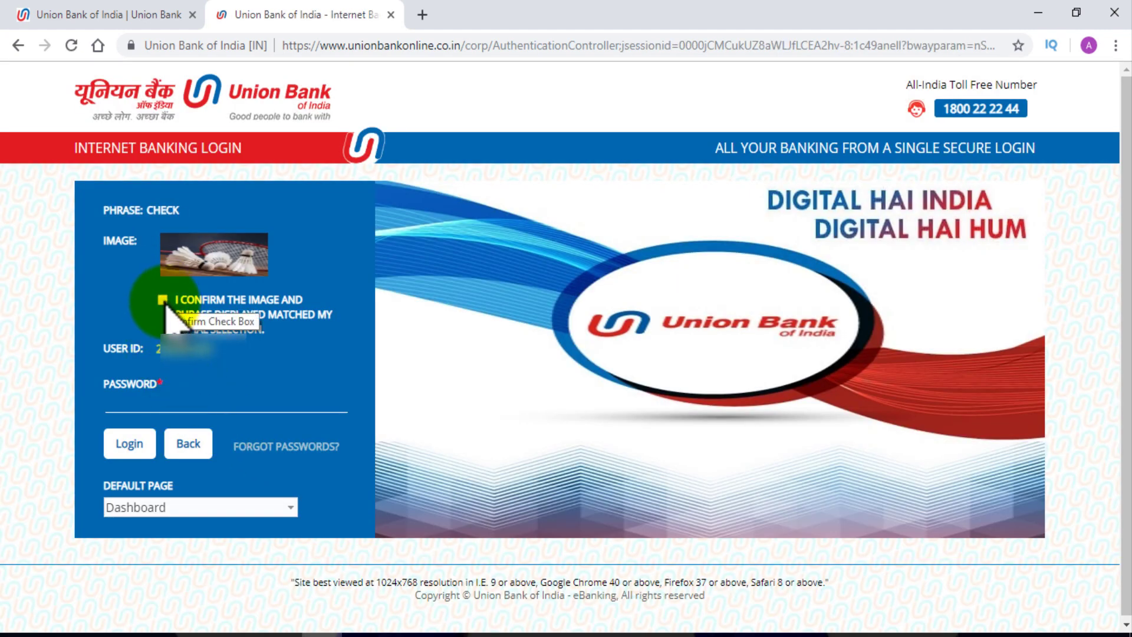
# Step: Confirm the security image and phrase, paste the new password, and log in
pyautogui.click(163, 300)
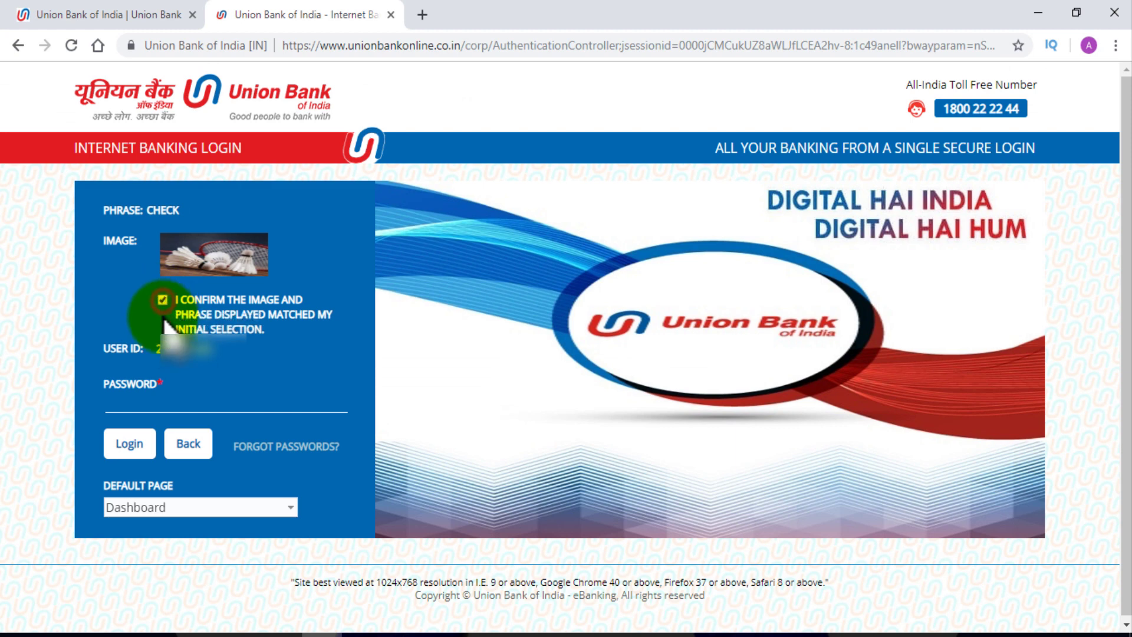
pyautogui.click(168, 398)
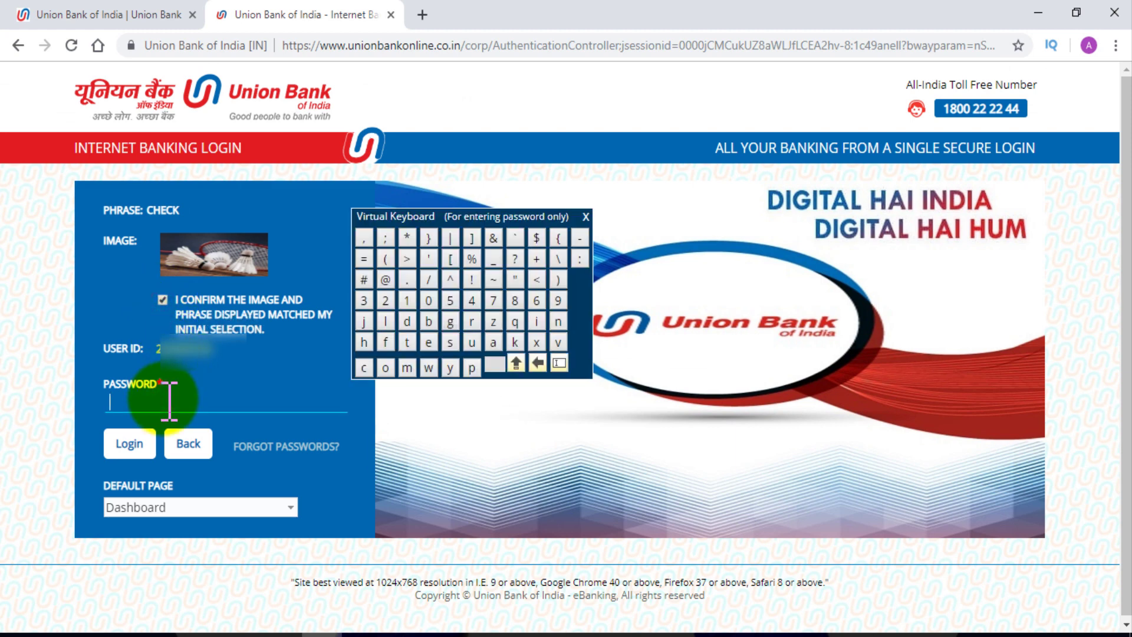
pyautogui.hotkey('ctrl', 'v')
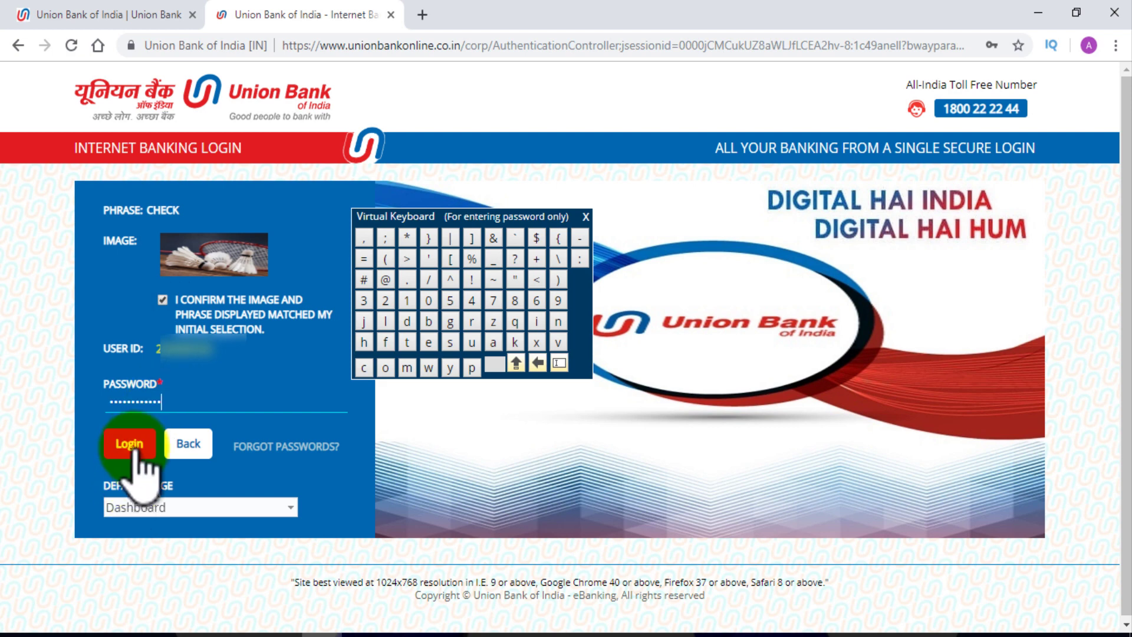
pyautogui.click(130, 444)
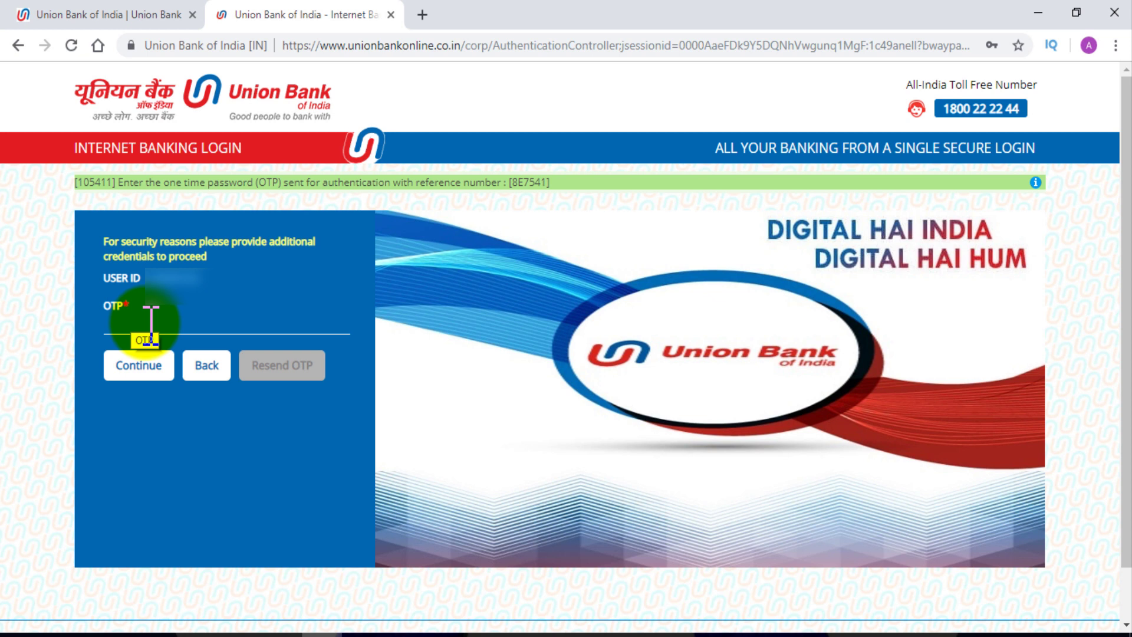
# Step: Paste the received OTP and submit it to complete login
pyautogui.click(152, 323)
pyautogui.hotkey('ctrl', 'v')
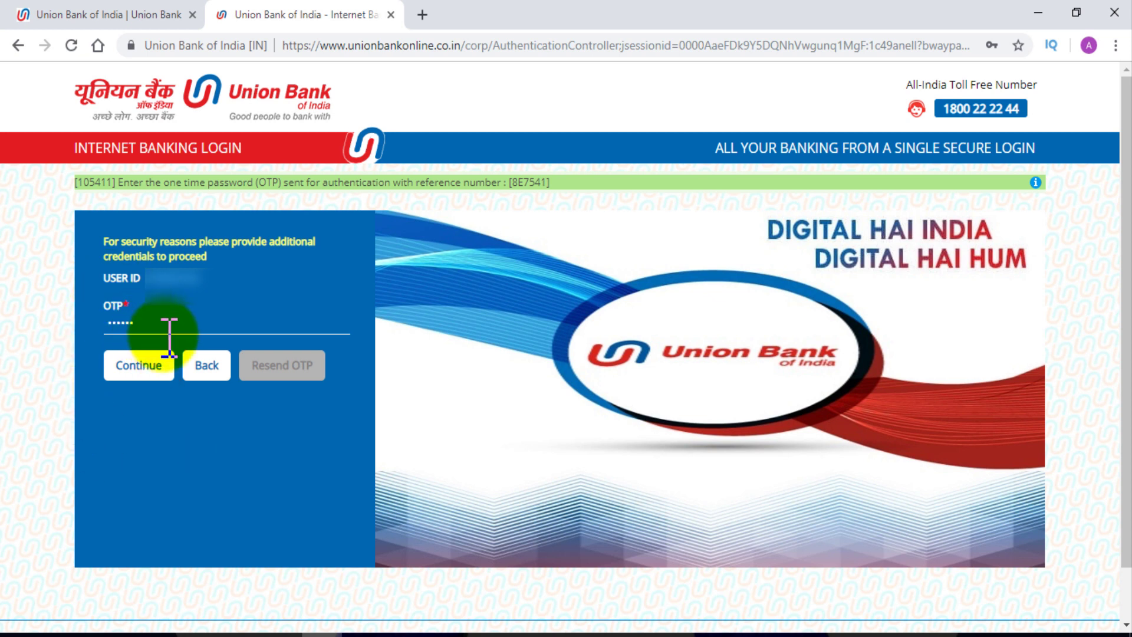
pyautogui.click(145, 365)
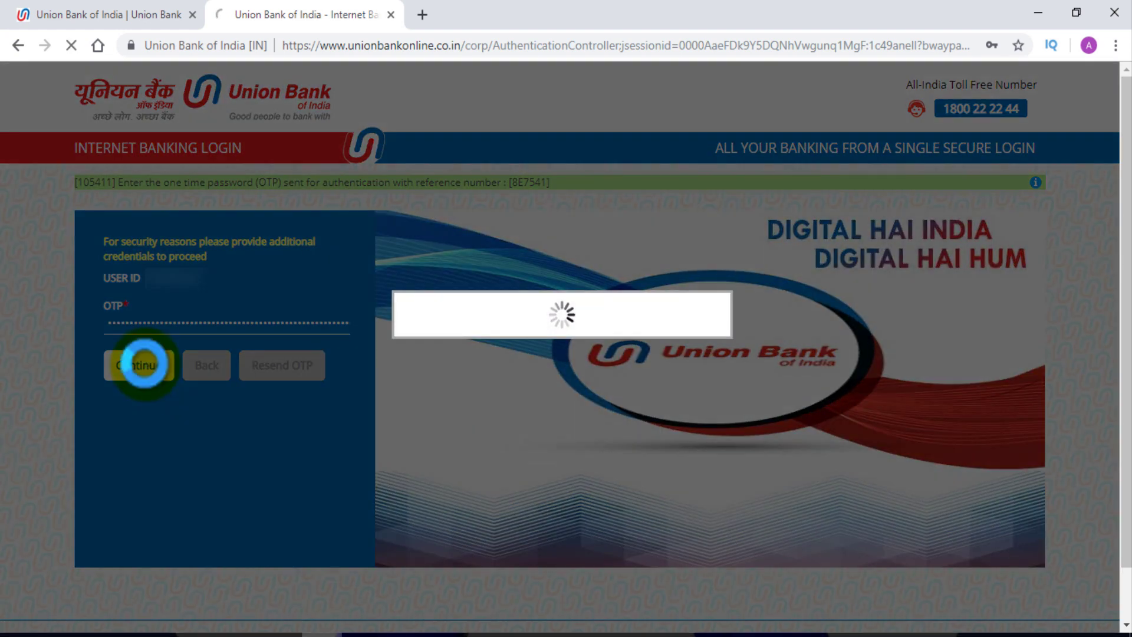